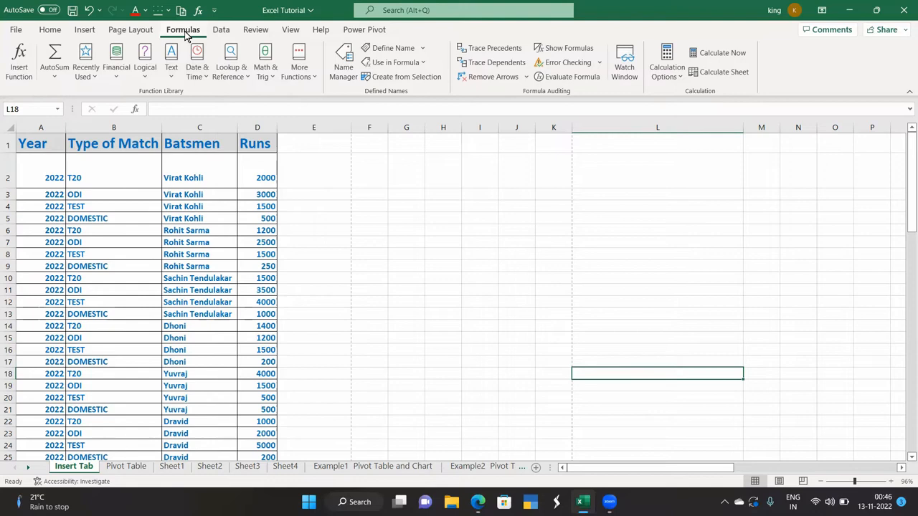
Enter the formula =1+2 in cell E2 beside the runs table and reselect the cell.
{"action": "left_click", "coordinate": [337, 179]}
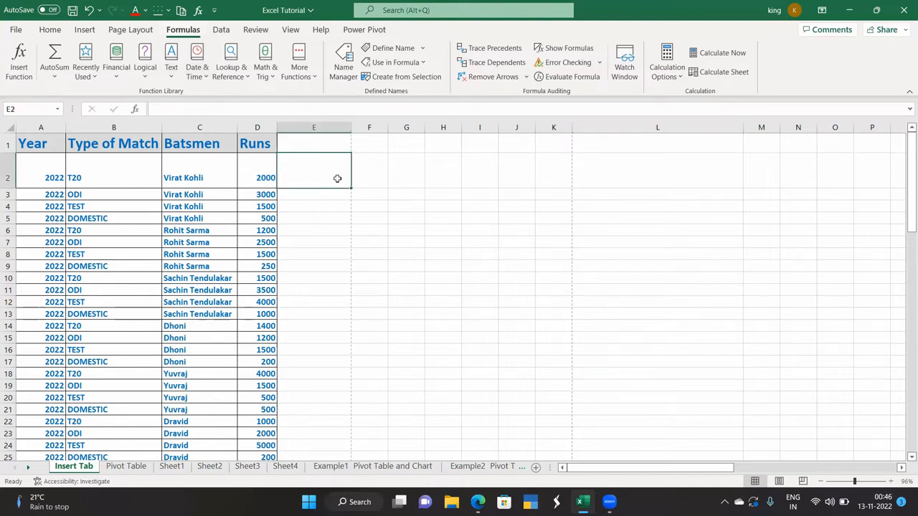
{"action": "type", "text": "="}
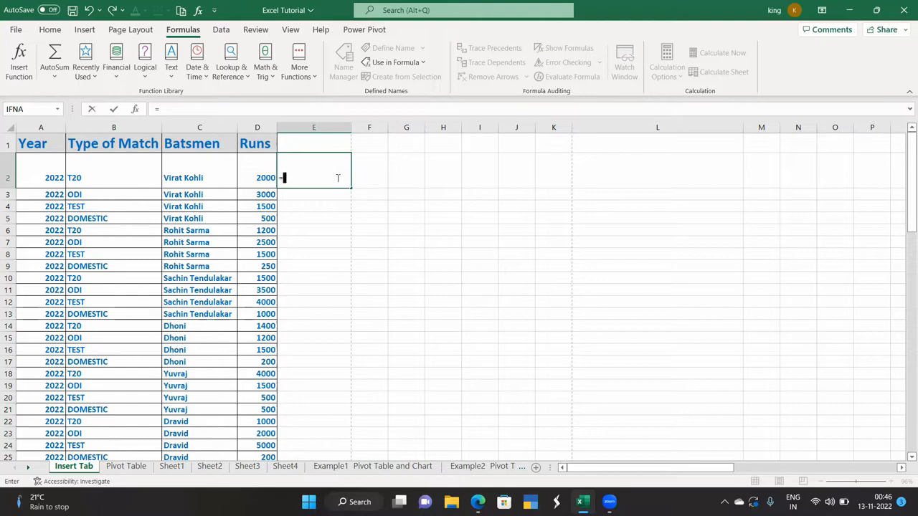
{"action": "left_click", "coordinate": [328, 217]}
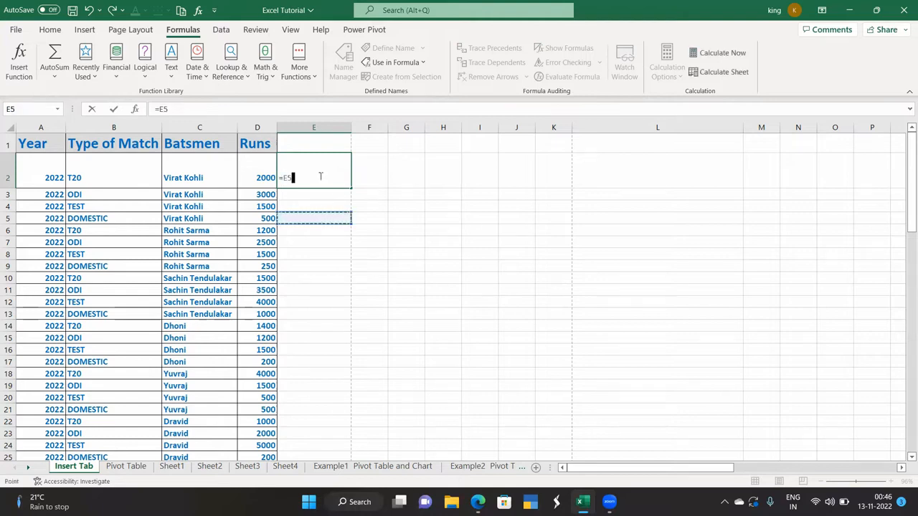
{"action": "key", "text": "BackSpace"}
{"action": "key", "text": "BackSpace"}
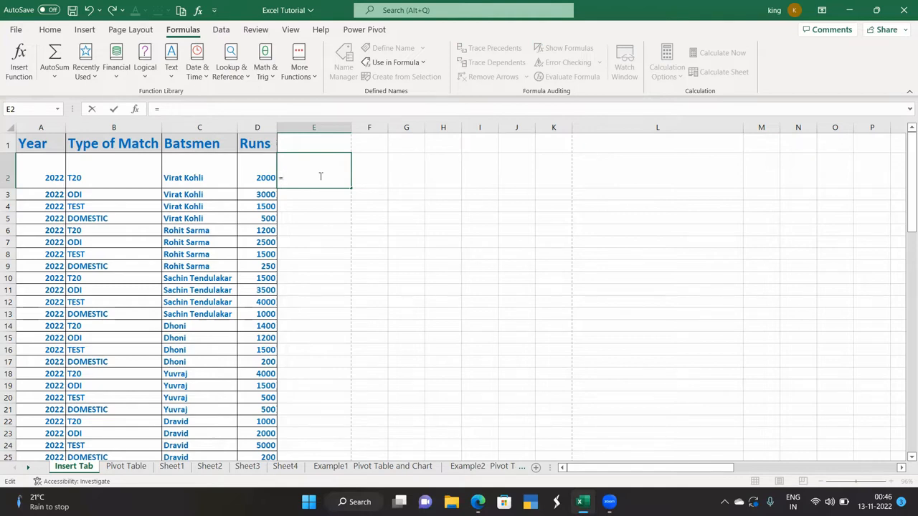
{"action": "type", "text": "1"}
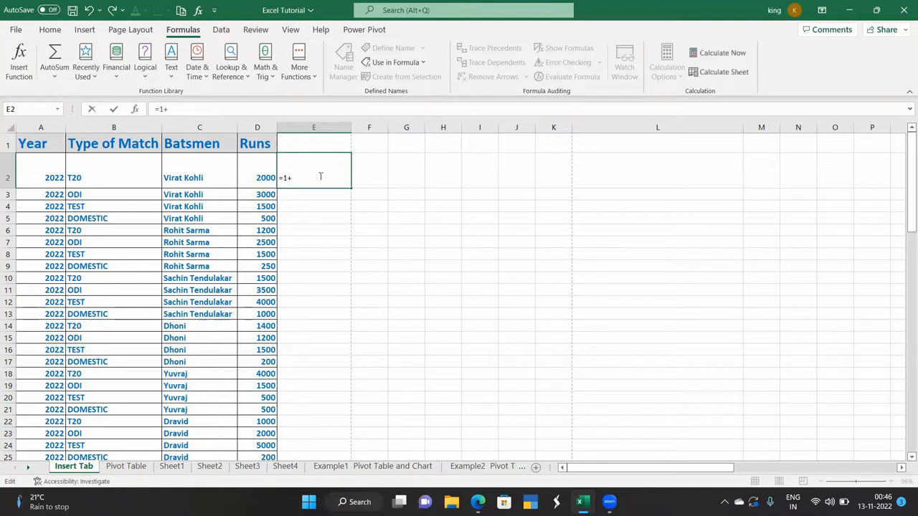
{"action": "type", "text": "+2"}
{"action": "key", "text": "Return"}
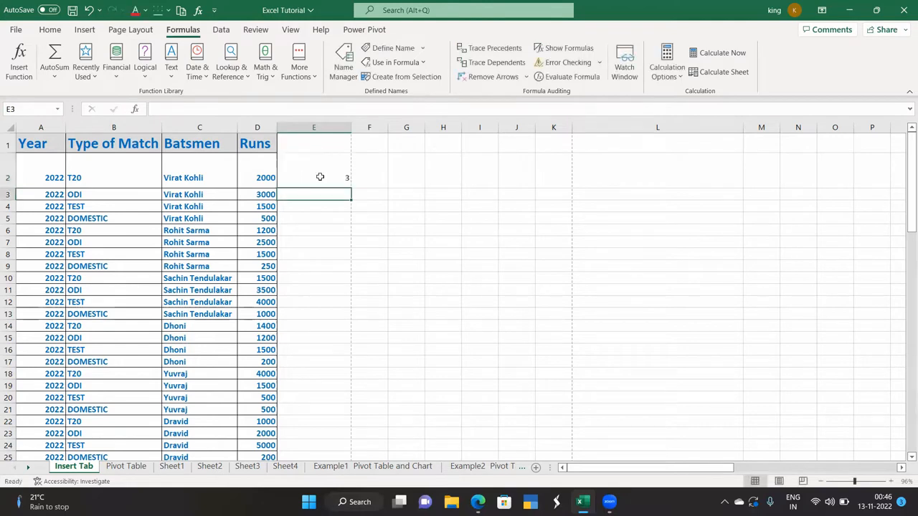
{"action": "left_click", "coordinate": [320, 177]}
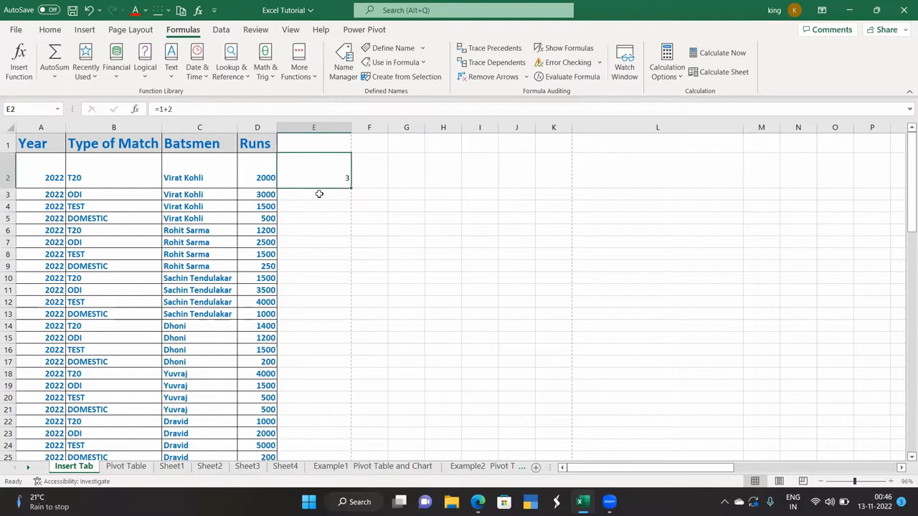
{"action": "left_click", "coordinate": [319, 194]}
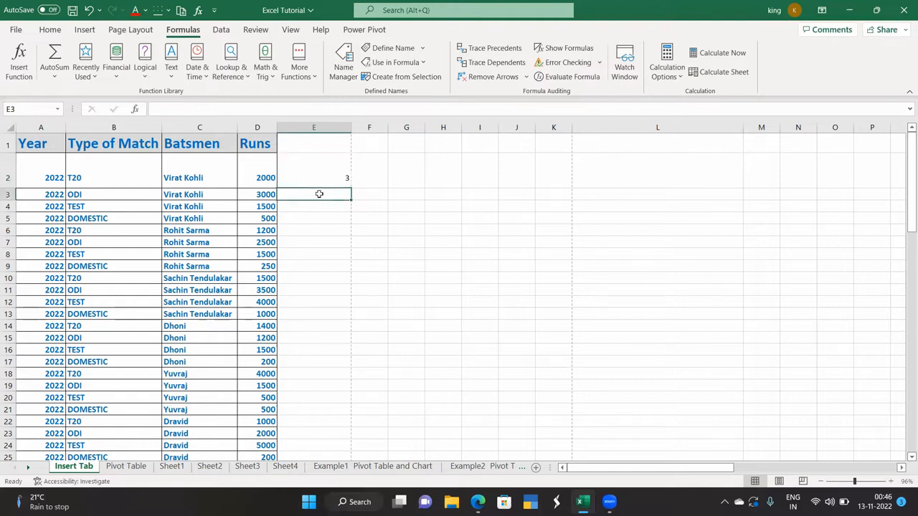
{"action": "type", "text": "="}
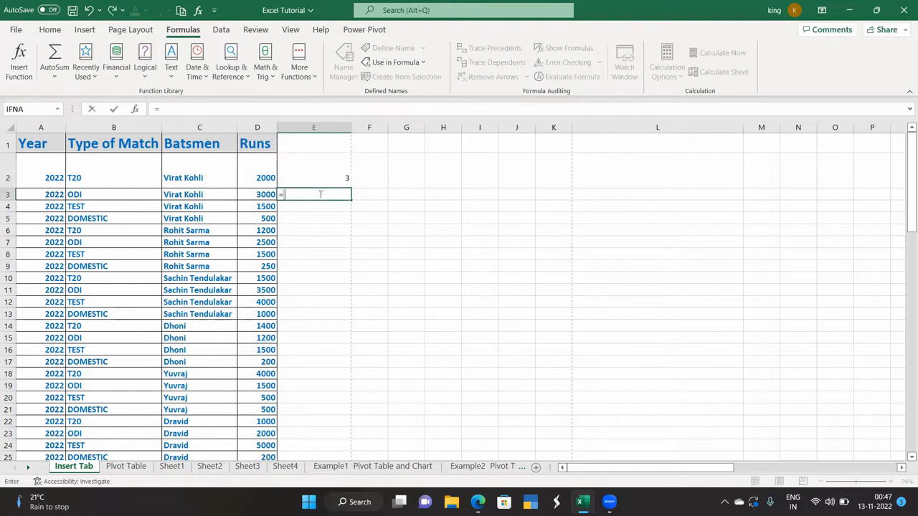
{"action": "type", "text": "A1"}
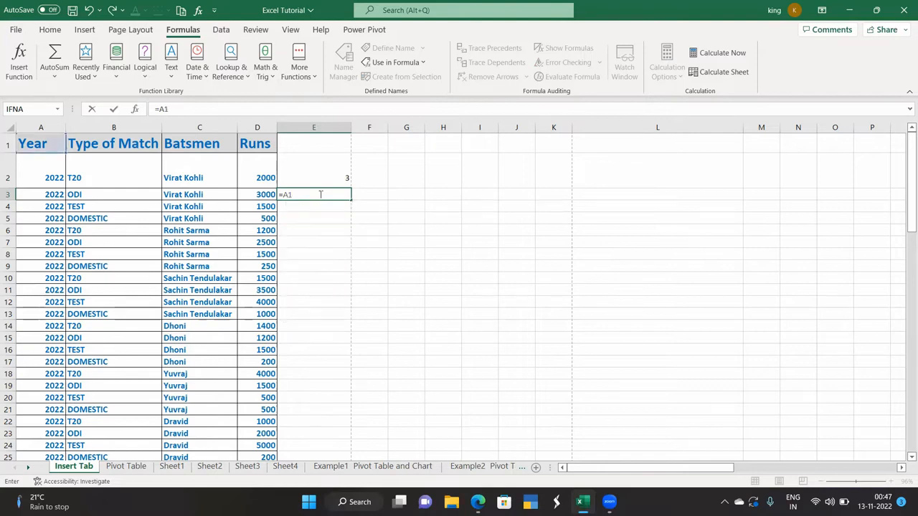
{"action": "type", "text": "+a2"}
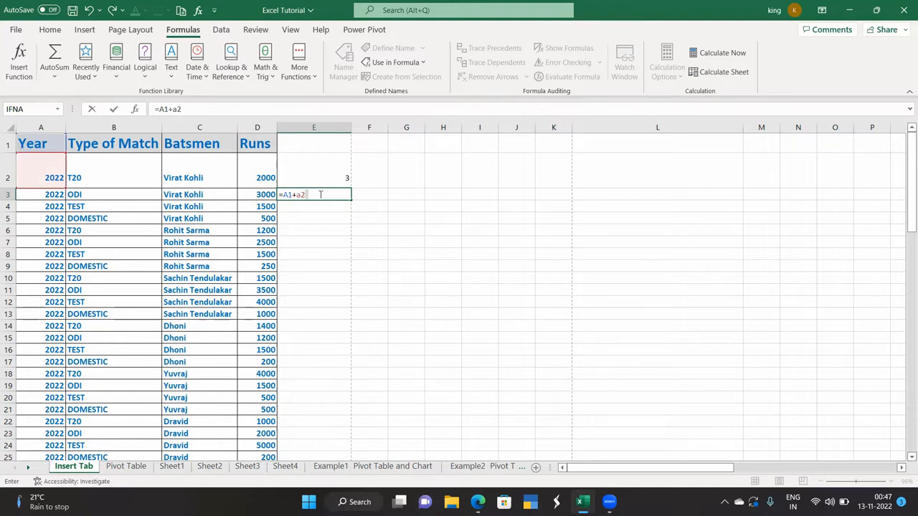
{"action": "key", "text": "BackSpace"}
{"action": "key", "text": "BackSpace"}
{"action": "key", "text": "BackSpace"}
{"action": "key", "text": "BackSpace"}
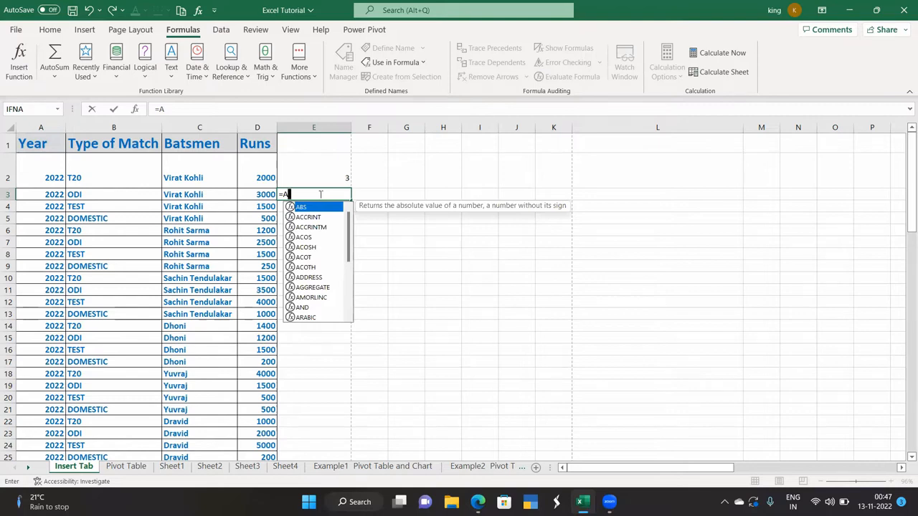
{"action": "key", "text": "BackSpace"}
Enter the formula =D2+D3 in cell E3 to add the first two Runs values.
{"action": "type", "text": "d"}
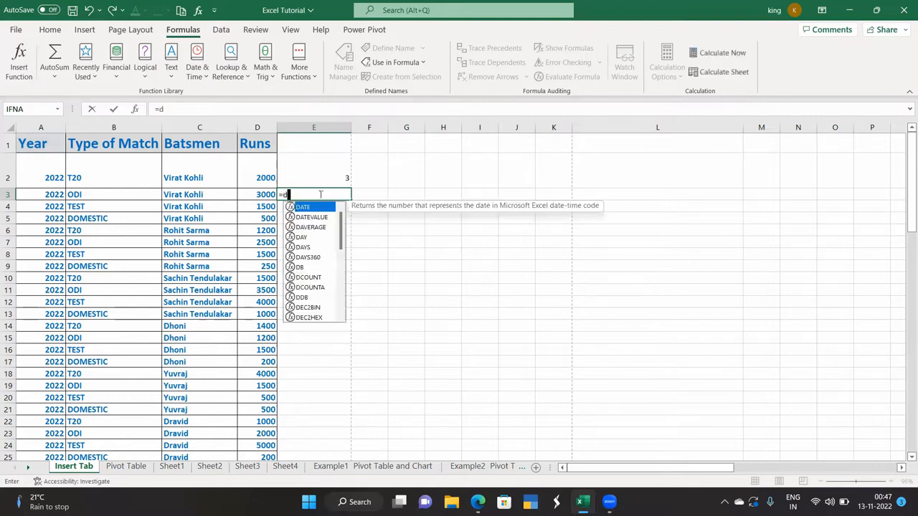
{"action": "type", "text": "2+d3"}
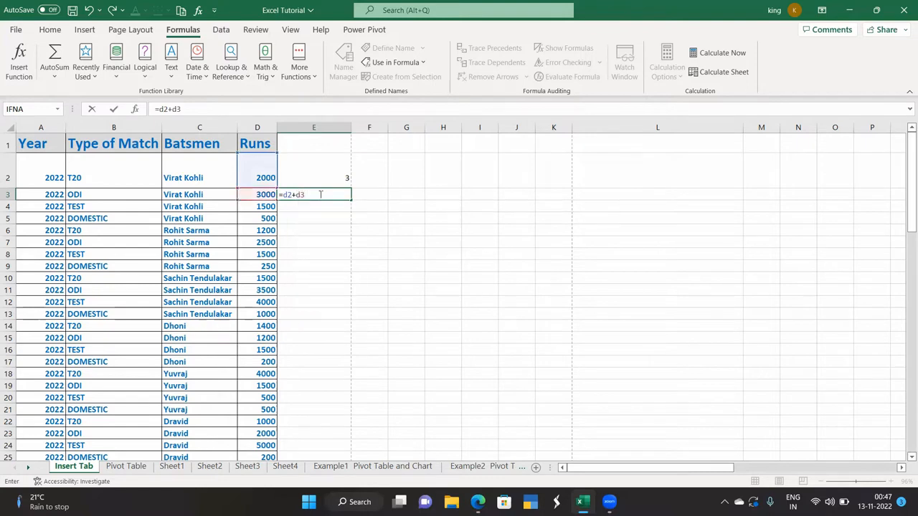
{"action": "key", "text": "Return"}
Compare the formulas stored in cells E2 and E3.
{"action": "left_click", "coordinate": [322, 194]}
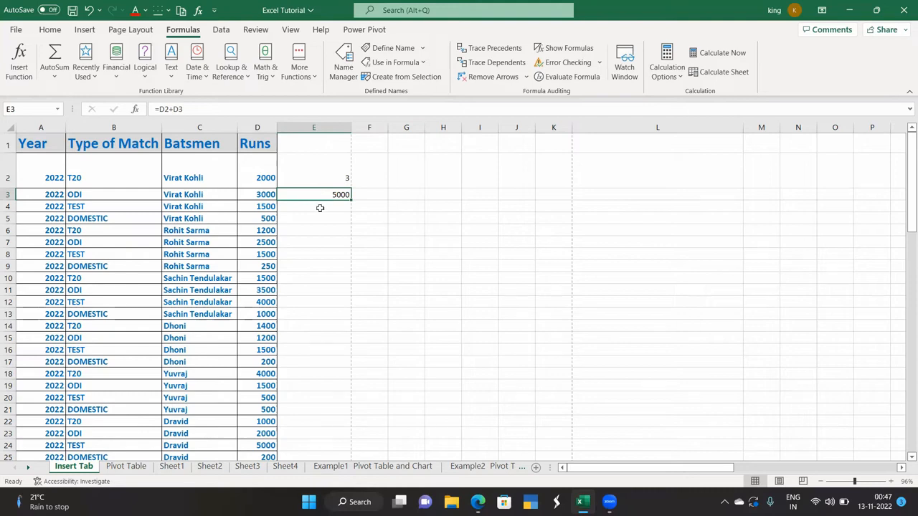
{"action": "left_click", "coordinate": [320, 207]}
{"action": "left_click", "coordinate": [320, 195]}
{"action": "left_click", "coordinate": [298, 168]}
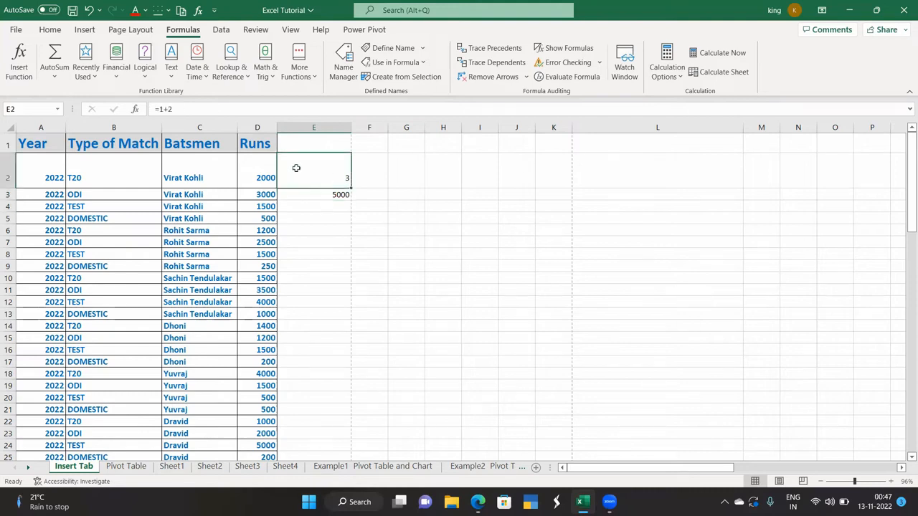
{"action": "left_click", "coordinate": [315, 230]}
{"action": "left_click", "coordinate": [315, 166]}
{"action": "left_click", "coordinate": [304, 194]}
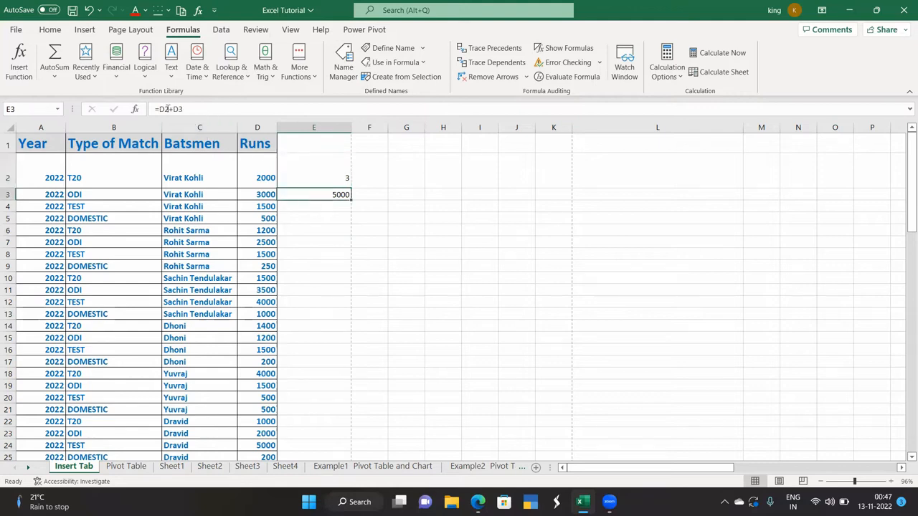
{"action": "left_click", "coordinate": [315, 211]}
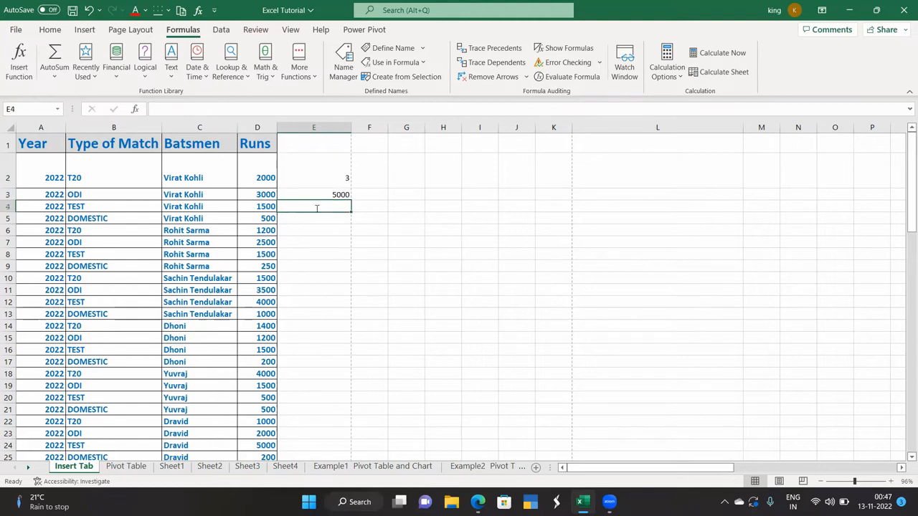
{"action": "double_click", "coordinate": [316, 208]}
{"action": "type", "text": "="}
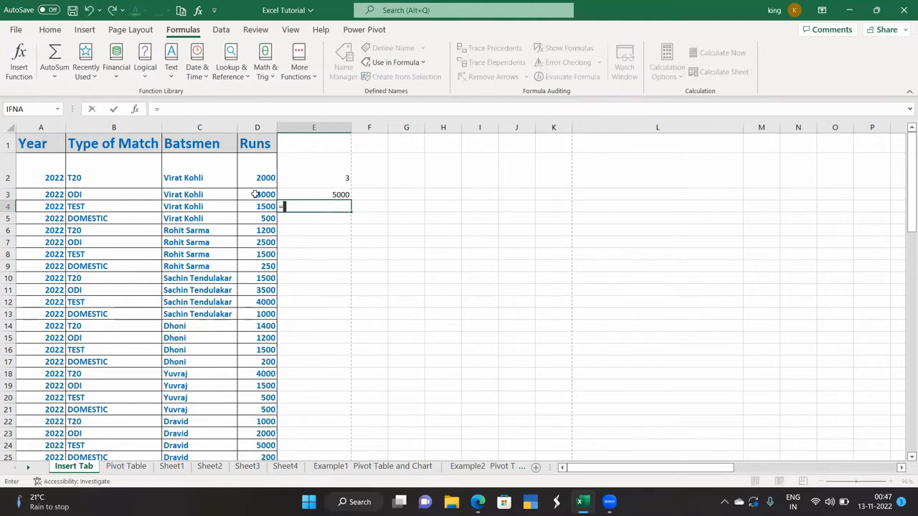
{"action": "left_click_drag", "start_coordinate": [265, 195], "coordinate": [273, 372]}
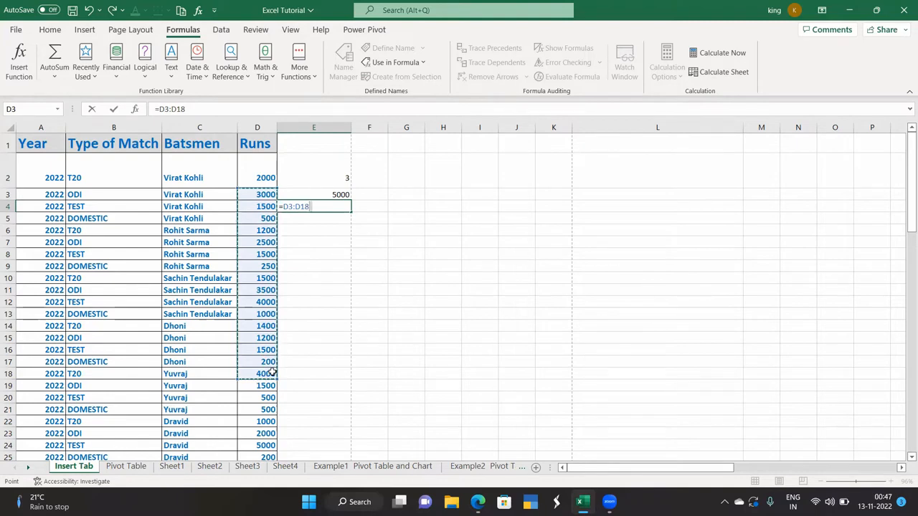
{"action": "key", "text": "BackSpace"}
{"action": "key", "text": "BackSpace"}
{"action": "key", "text": "BackSpace"}
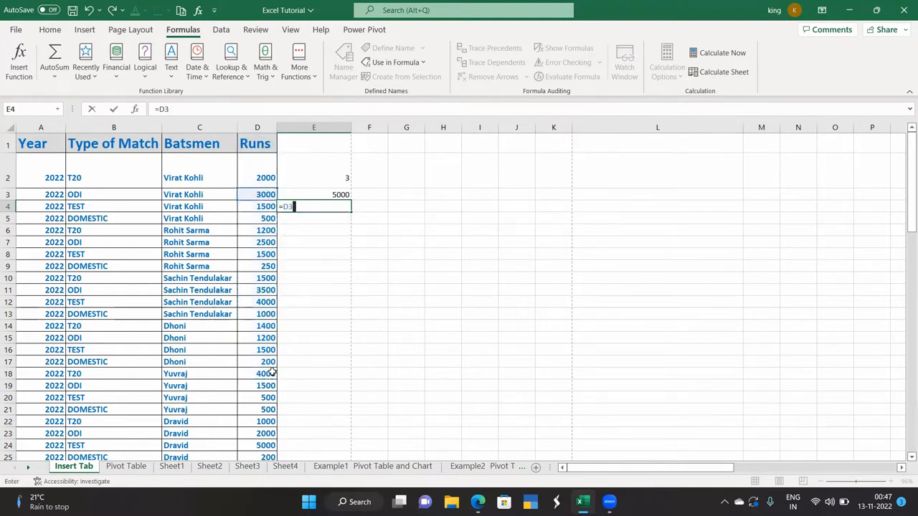
{"action": "key", "text": "BackSpace"}
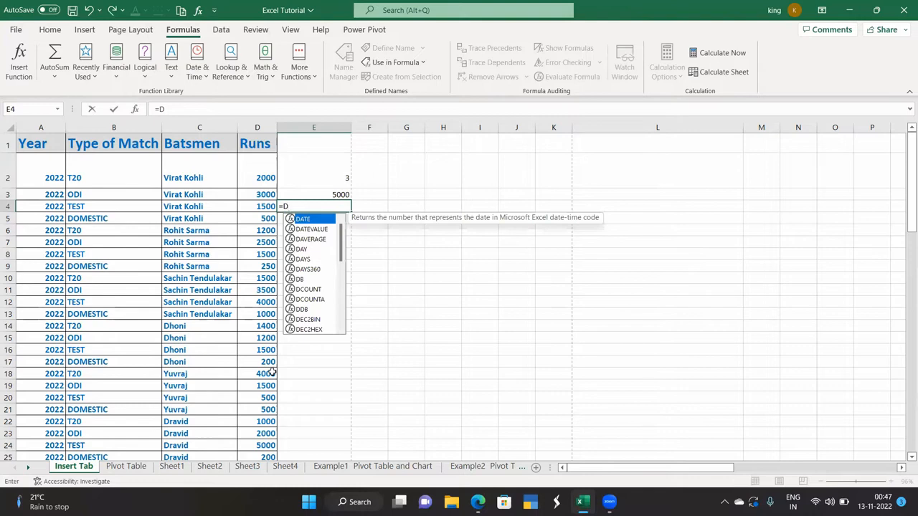
{"action": "key", "text": "BackSpace"}
{"action": "key", "text": "BackSpace"}
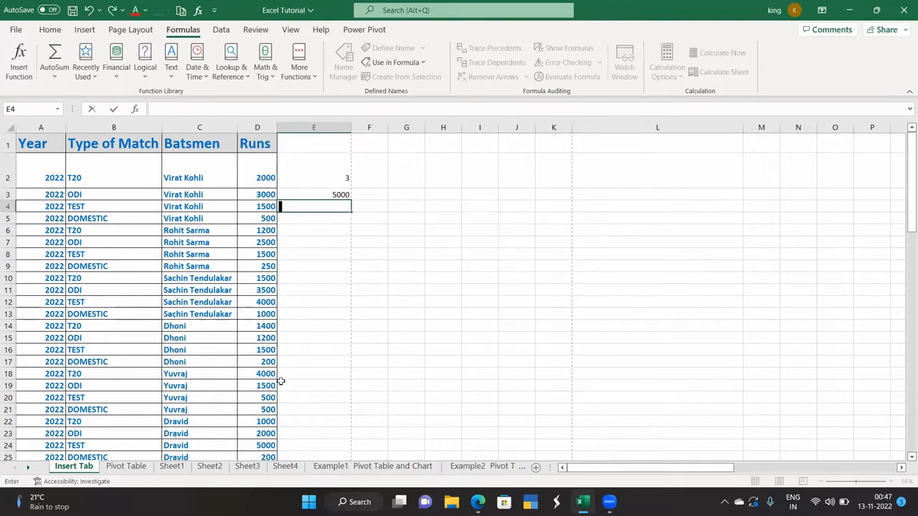
{"action": "left_click", "coordinate": [295, 338]}
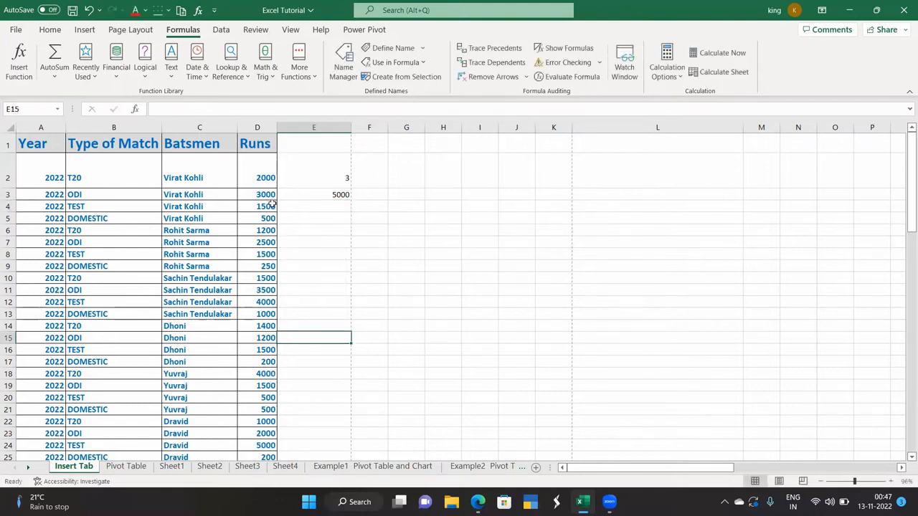
{"action": "left_click", "coordinate": [19, 70]}
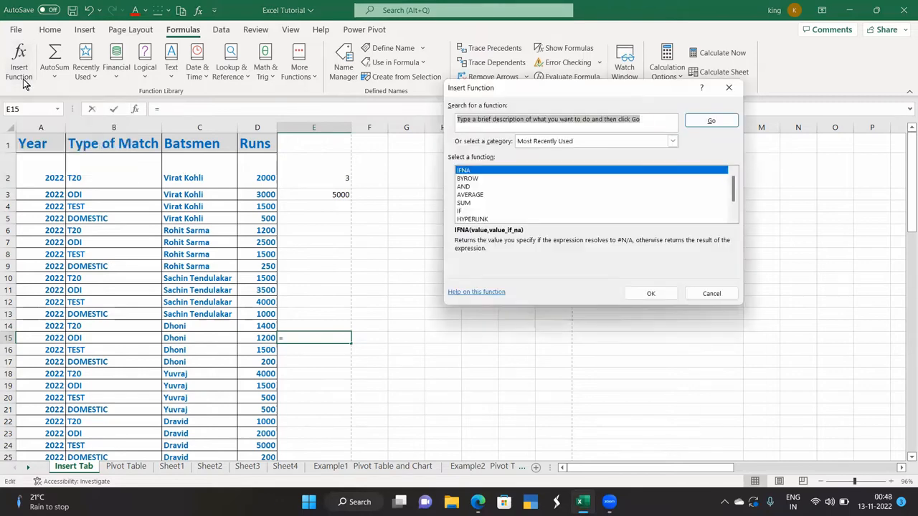
{"action": "left_click", "coordinate": [718, 90]}
Insert a SUM function in cell E4 that adds the Runs ranges D2:D11 and D17:D23.
{"action": "left_click", "coordinate": [335, 207]}
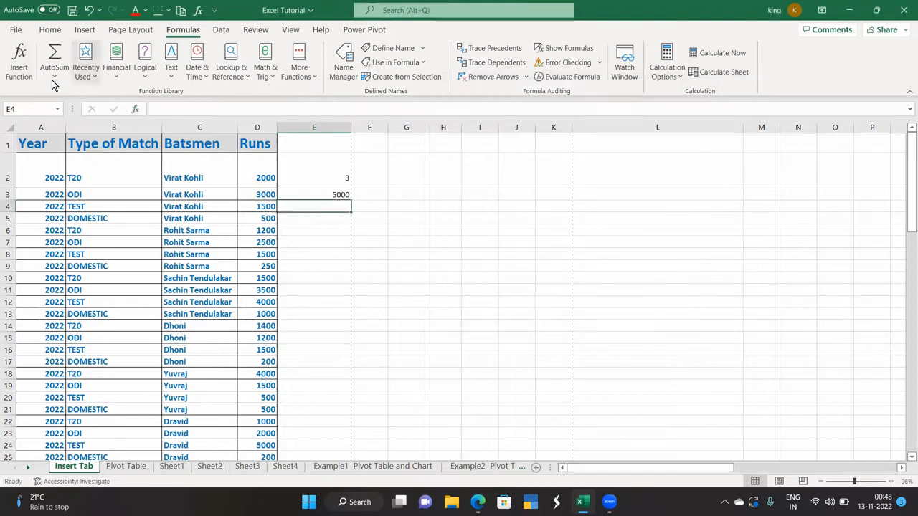
{"action": "left_click", "coordinate": [20, 70]}
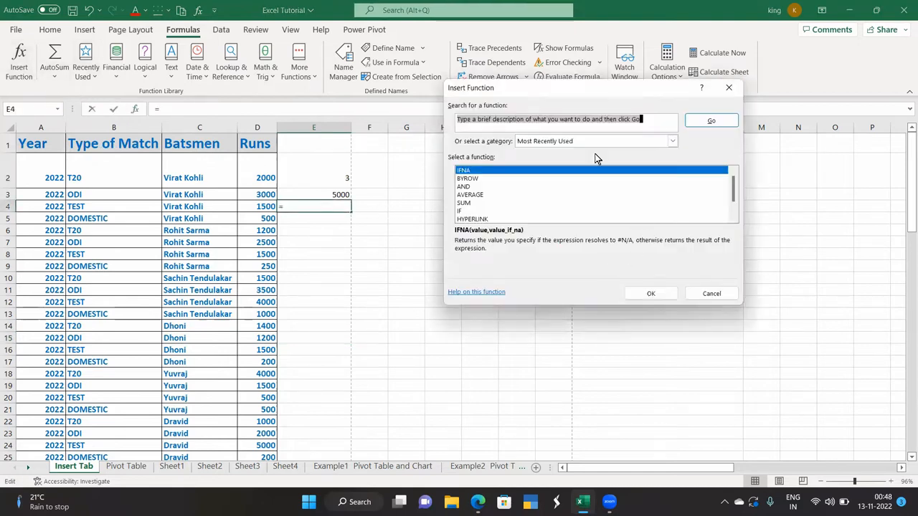
{"action": "left_click", "coordinate": [469, 203]}
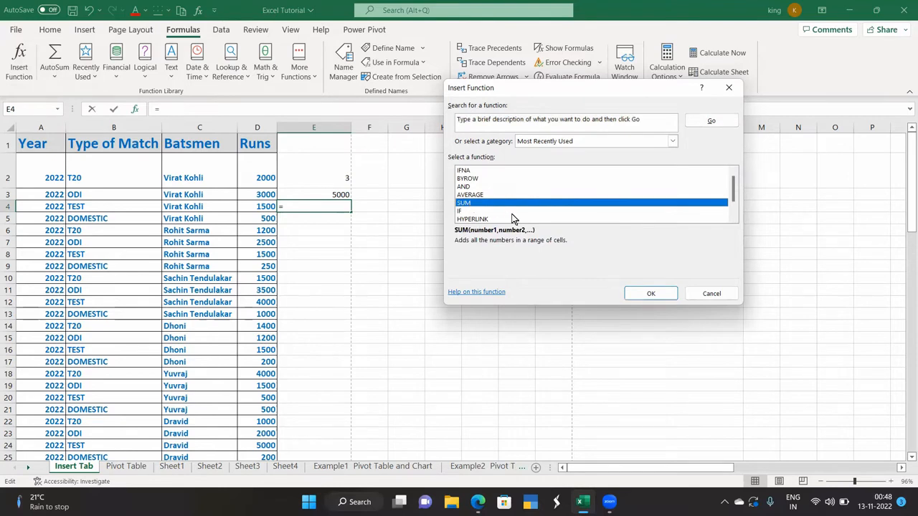
{"action": "left_click", "coordinate": [653, 295]}
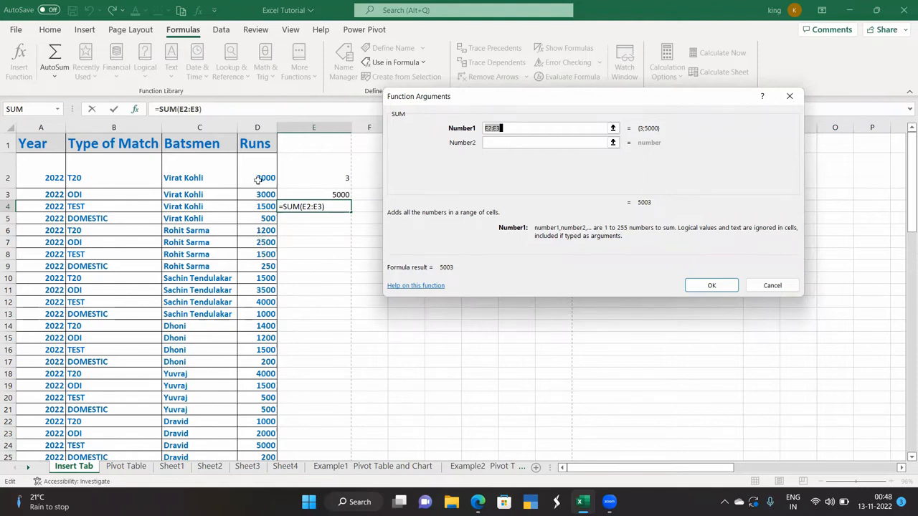
{"action": "left_click_drag", "start_coordinate": [258, 179], "coordinate": [267, 291]}
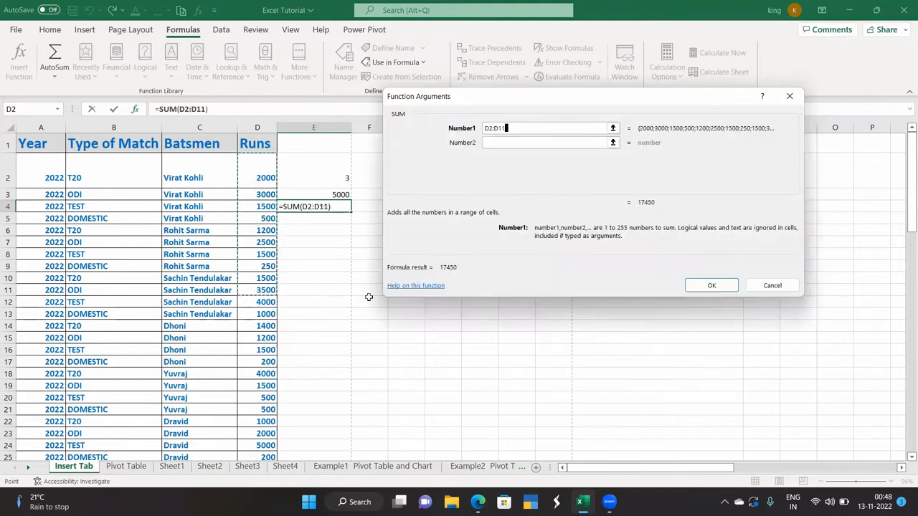
{"action": "left_click", "coordinate": [515, 142]}
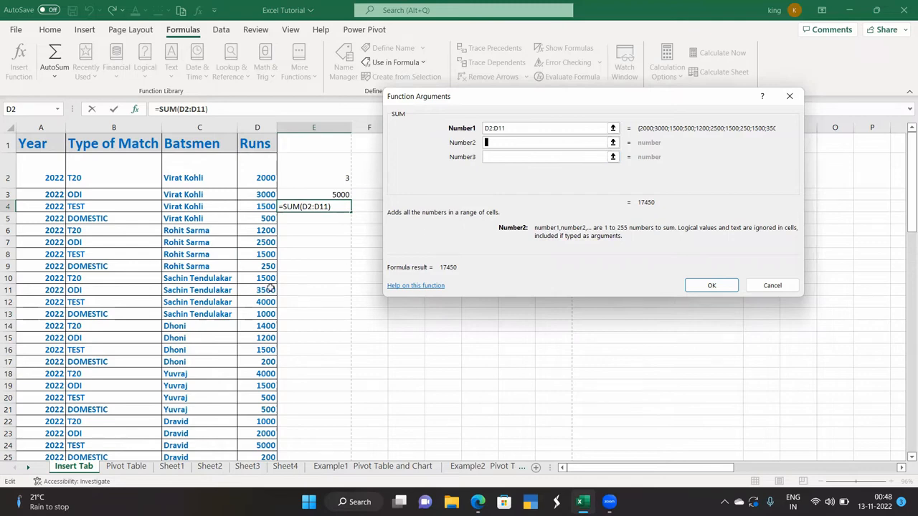
{"action": "left_click_drag", "start_coordinate": [265, 361], "coordinate": [273, 439]}
{"action": "left_click", "coordinate": [709, 285]}
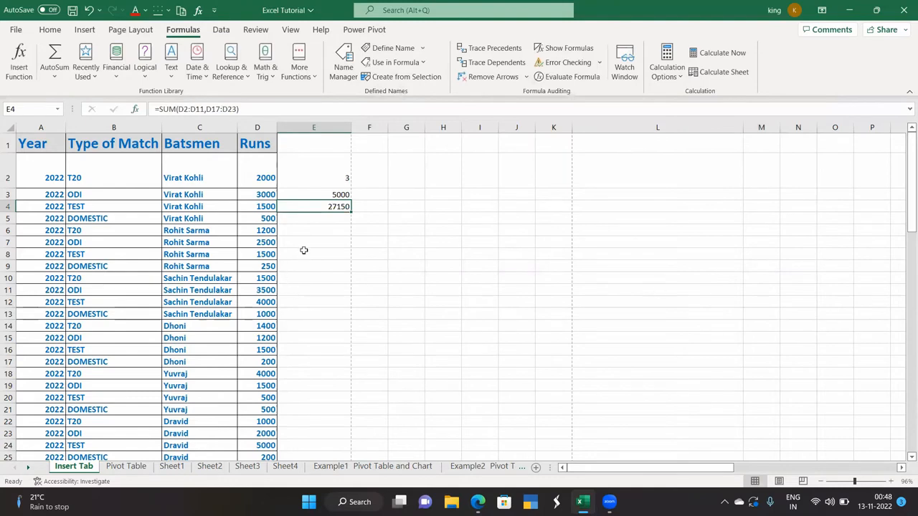
Clear the SUM formula from cell E4.
{"action": "left_click", "coordinate": [308, 229]}
{"action": "left_click", "coordinate": [313, 209]}
{"action": "key", "text": "Delete"}
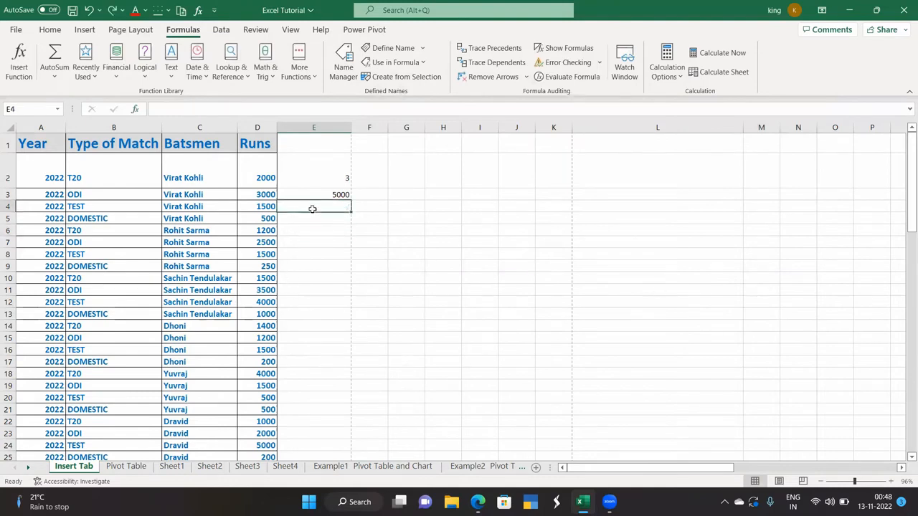
Insert a SUM function in cell E4 that adds the Runs ranges D2:D10 and D11:D20.
{"action": "left_click", "coordinate": [20, 68]}
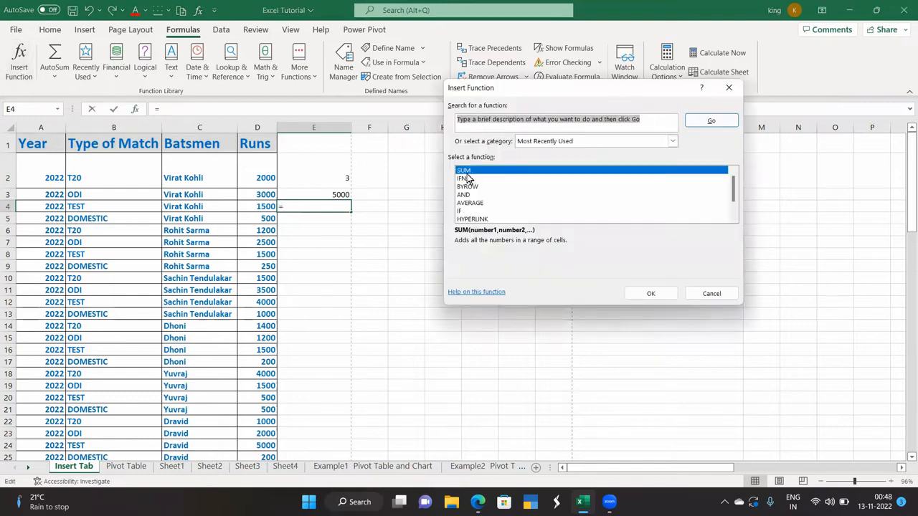
{"action": "left_click", "coordinate": [647, 292]}
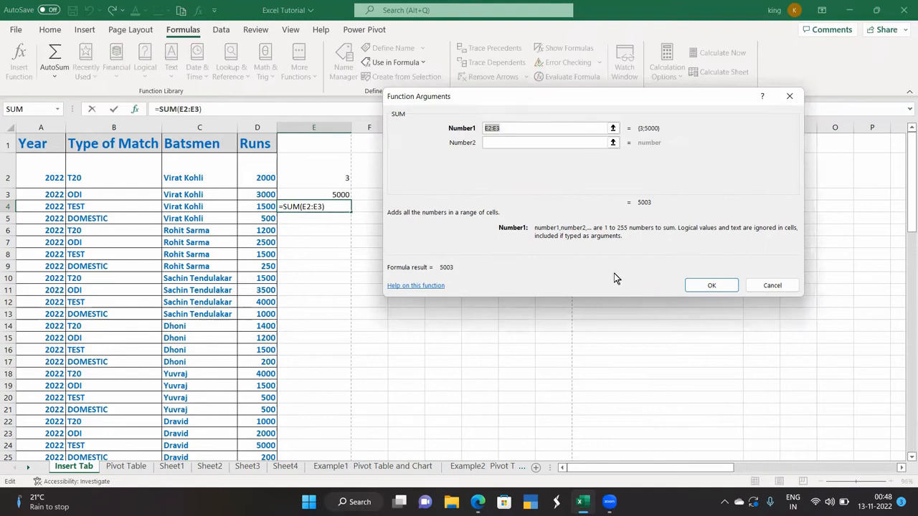
{"action": "left_click", "coordinate": [612, 127]}
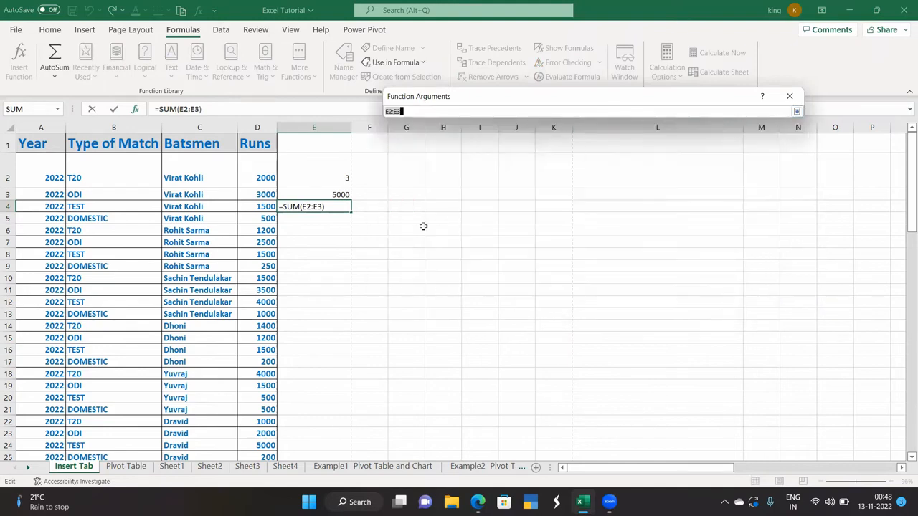
{"action": "left_click_drag", "start_coordinate": [263, 184], "coordinate": [269, 280]}
{"action": "left_click", "coordinate": [798, 114]}
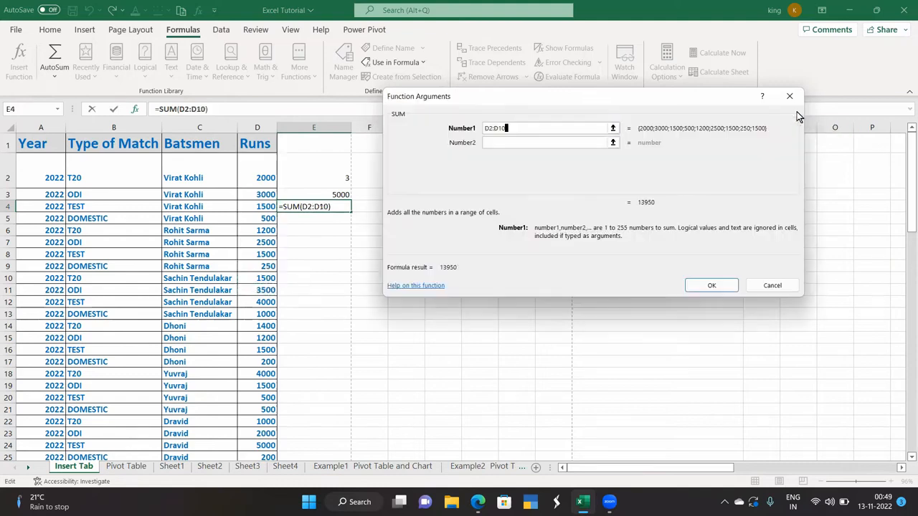
{"action": "left_click", "coordinate": [502, 142]}
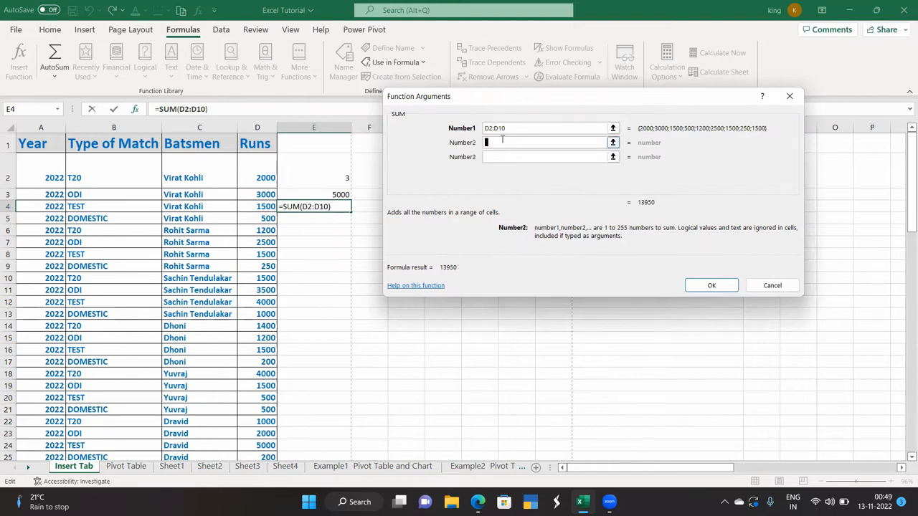
{"action": "left_click", "coordinate": [612, 142]}
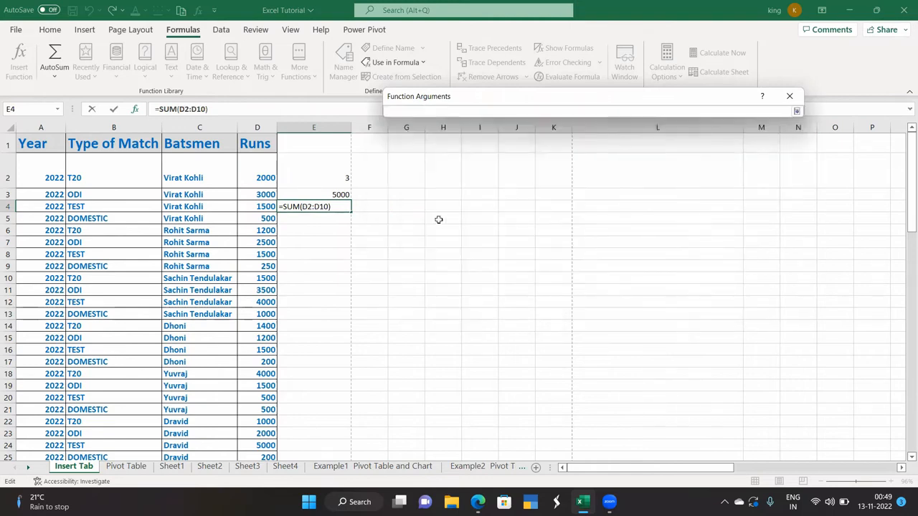
{"action": "left_click_drag", "start_coordinate": [250, 292], "coordinate": [263, 400]}
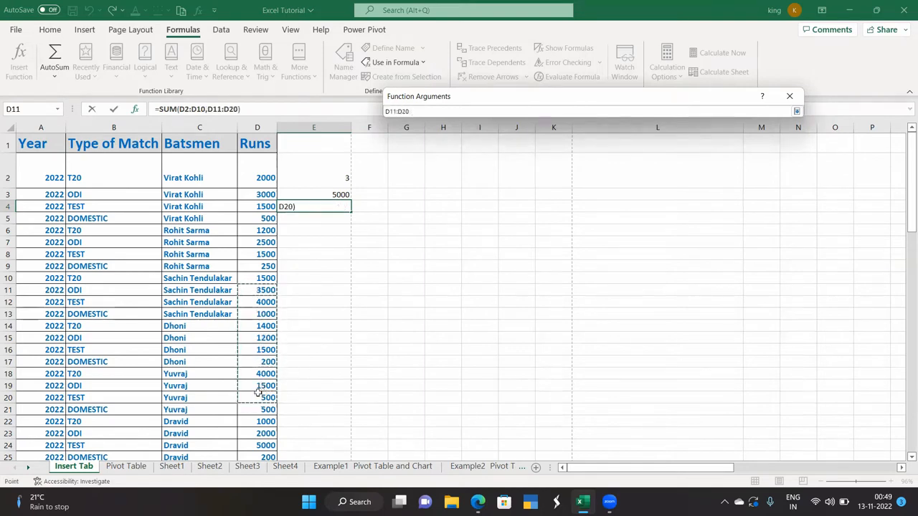
{"action": "left_click", "coordinate": [797, 112]}
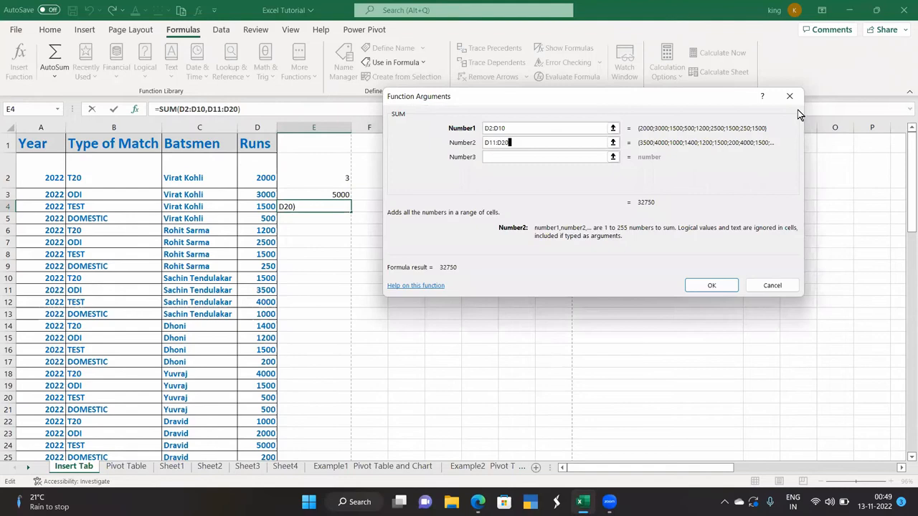
{"action": "left_click", "coordinate": [712, 285]}
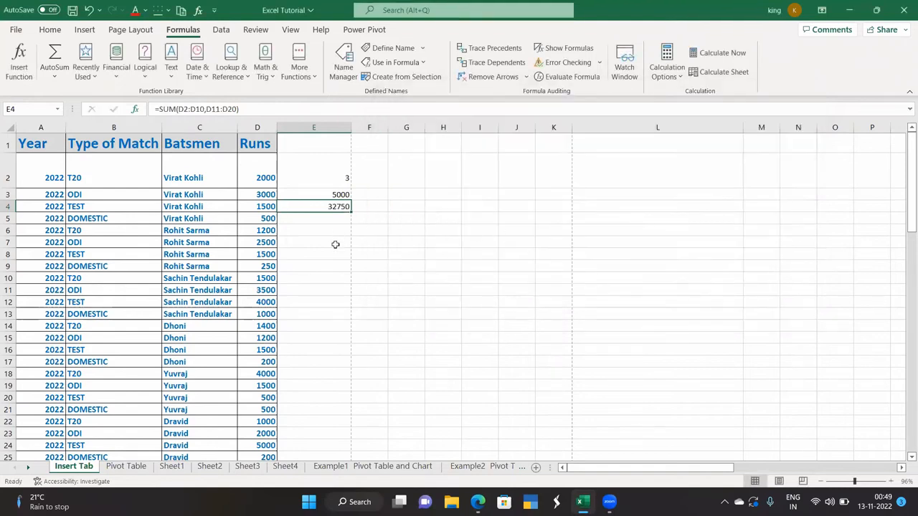
{"action": "left_click", "coordinate": [334, 243]}
{"action": "left_click", "coordinate": [336, 205]}
{"action": "left_click", "coordinate": [295, 217]}
{"action": "left_click", "coordinate": [309, 206]}
{"action": "left_click", "coordinate": [54, 72]}
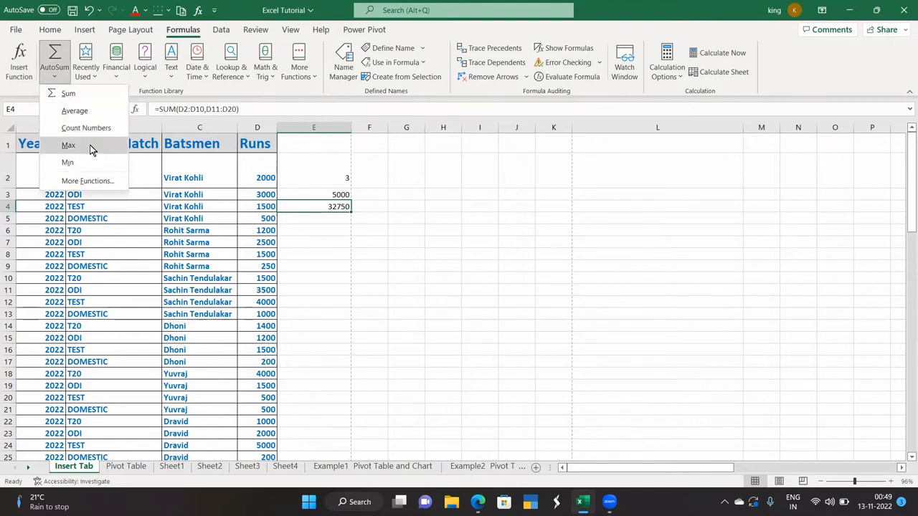
{"action": "left_click", "coordinate": [369, 194]}
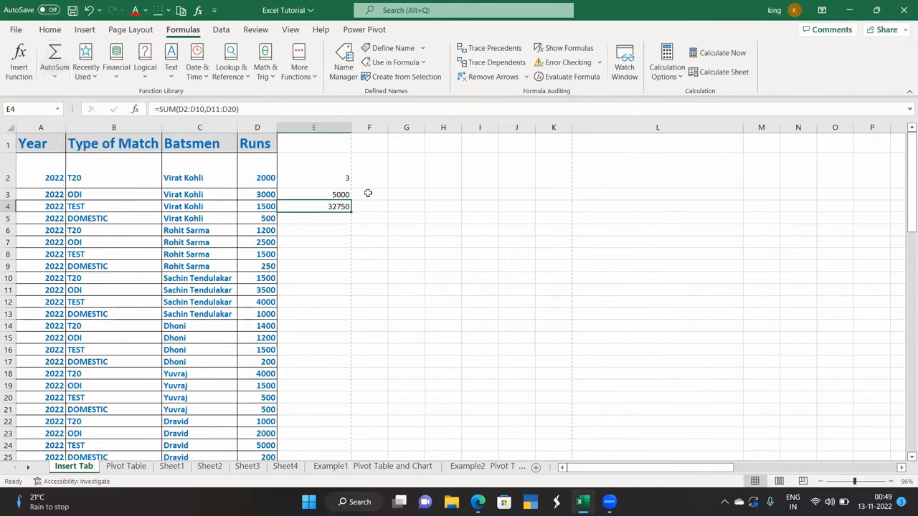
Insert an AutoSum MAX function in cell F3 over the Runs range D2:D57.
{"action": "left_click", "coordinate": [369, 195]}
{"action": "left_click", "coordinate": [55, 76]}
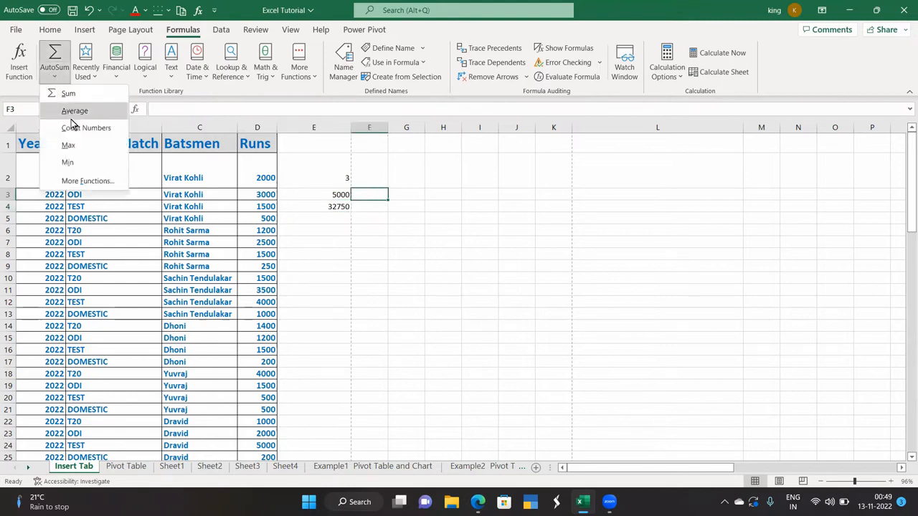
{"action": "left_click", "coordinate": [76, 145]}
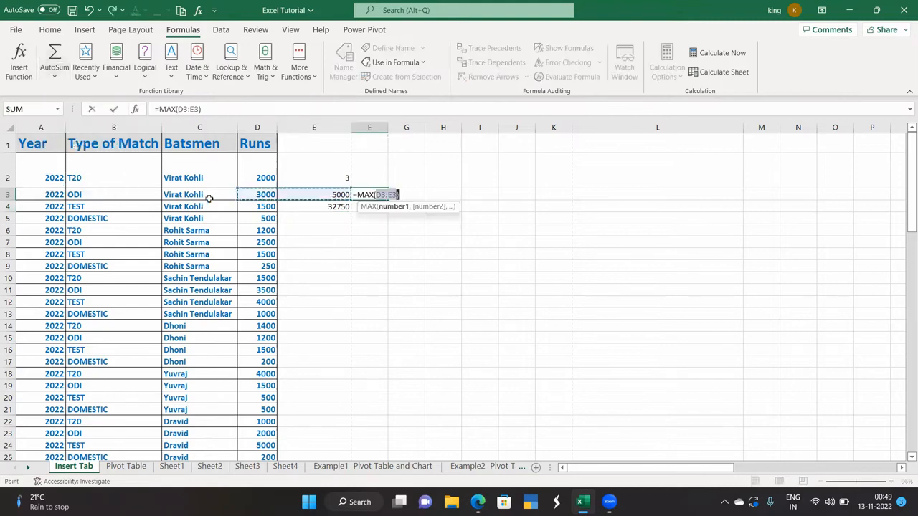
{"action": "left_click_drag", "start_coordinate": [265, 176], "coordinate": [268, 437]}
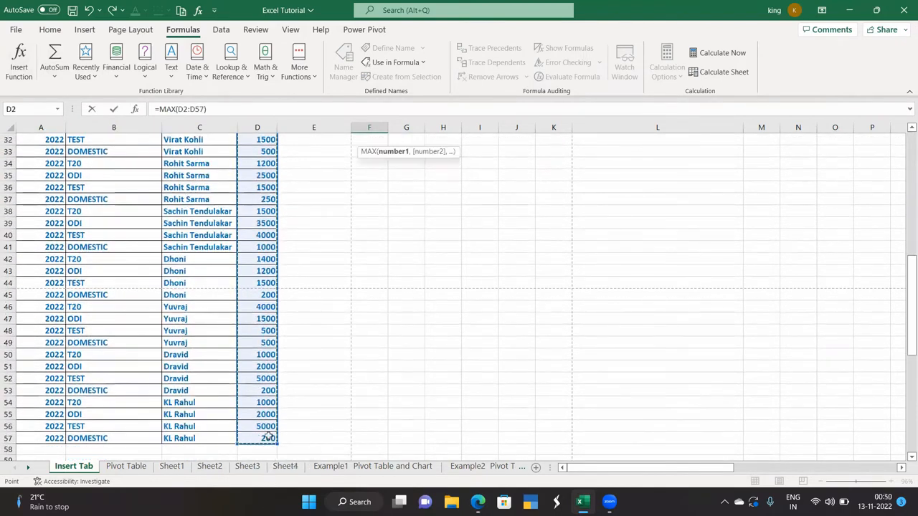
{"action": "key", "text": "Return"}
{"action": "scroll", "coordinate": [430, 338], "scroll_direction": "up", "scroll_amount": 1}
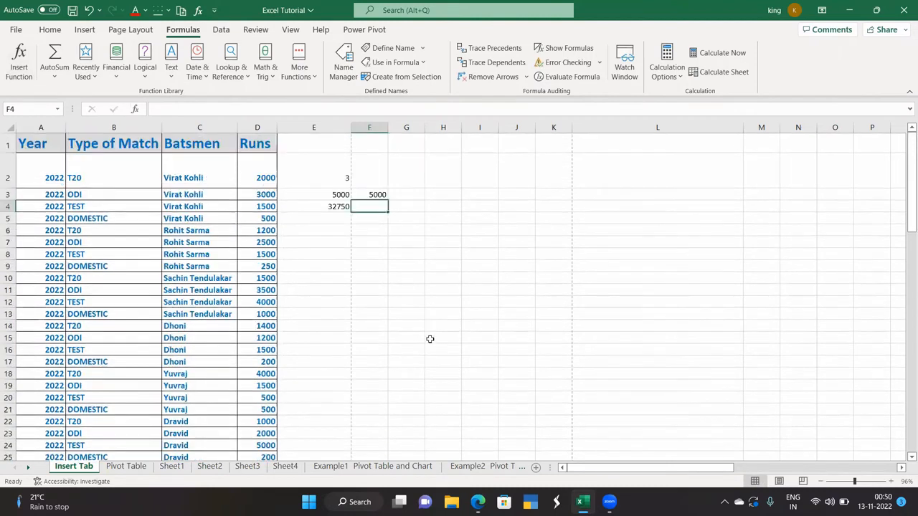
{"action": "left_click", "coordinate": [369, 194]}
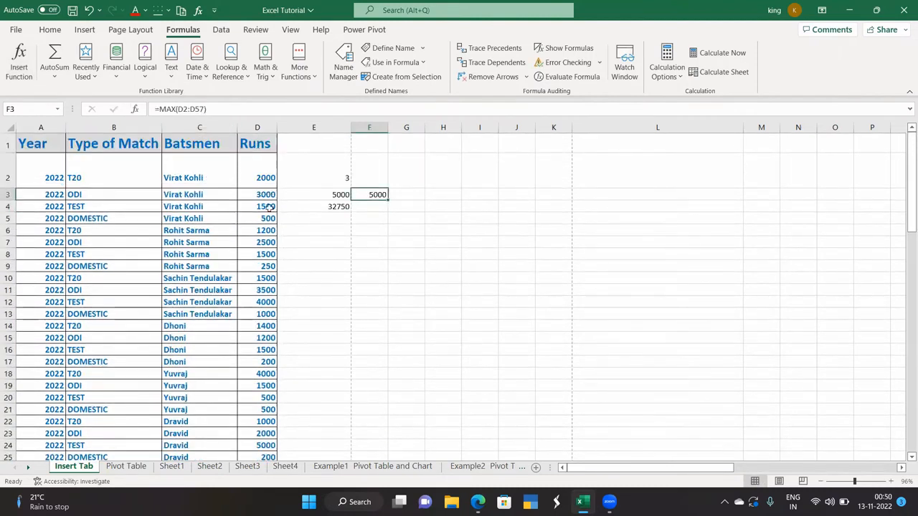
Browse the function library categories, including Financial, Logical, Text, Lookup & Reference, Math & Trig and the additional function groups.
{"action": "left_click", "coordinate": [369, 210]}
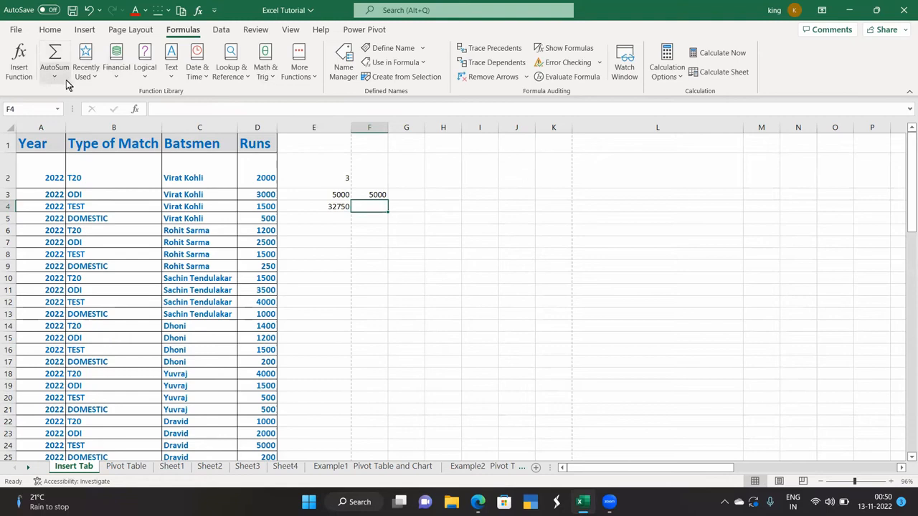
{"action": "left_click", "coordinate": [85, 66]}
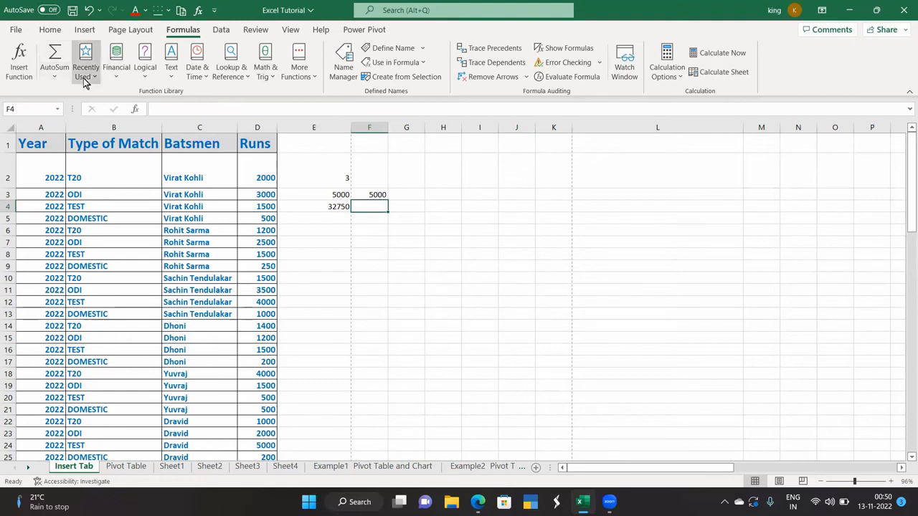
{"action": "left_click", "coordinate": [121, 69]}
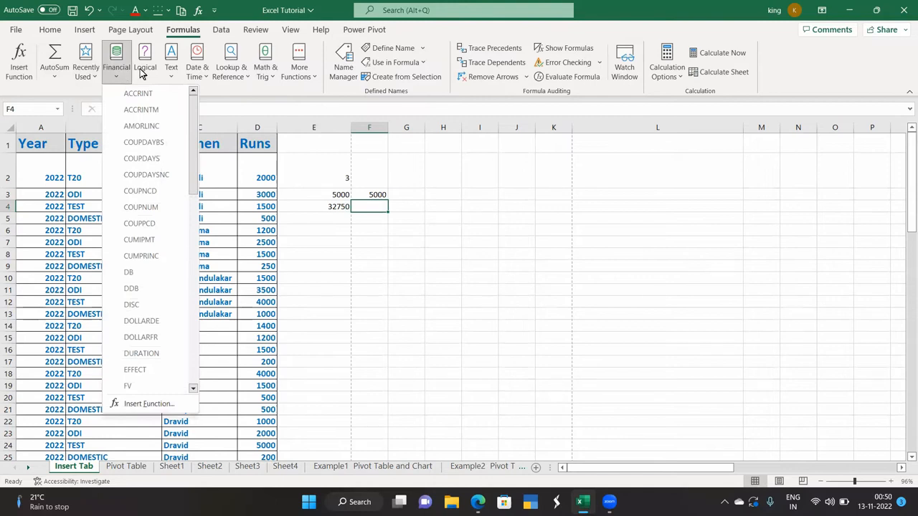
{"action": "left_click", "coordinate": [143, 72]}
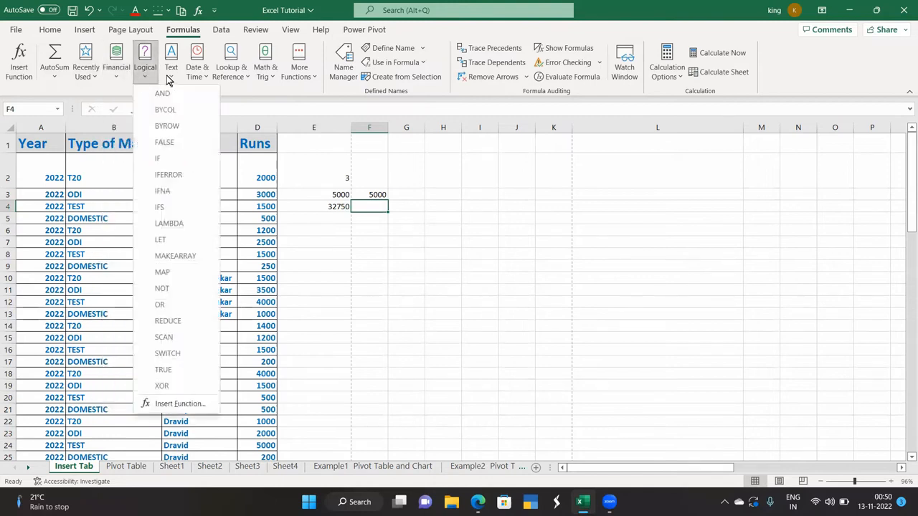
{"action": "left_click", "coordinate": [170, 75]}
{"action": "left_click", "coordinate": [202, 79]}
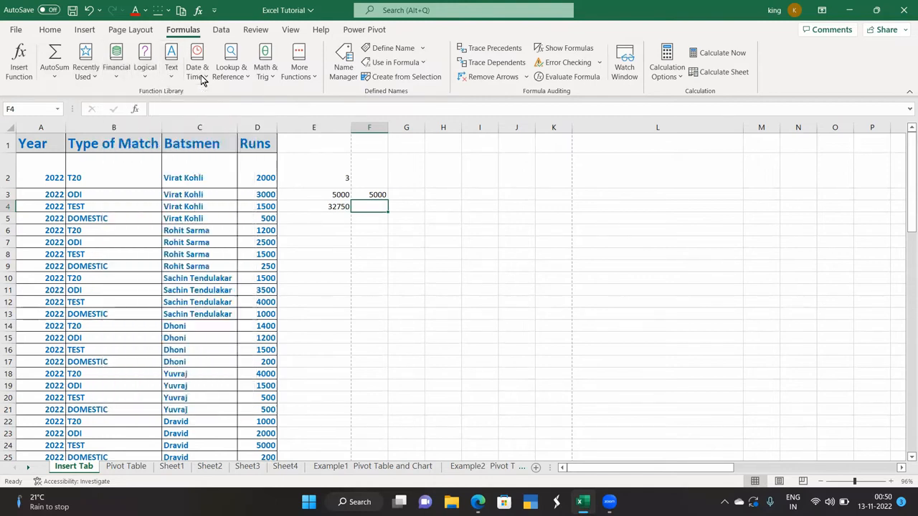
{"action": "left_click", "coordinate": [201, 79]}
{"action": "left_click", "coordinate": [244, 74]}
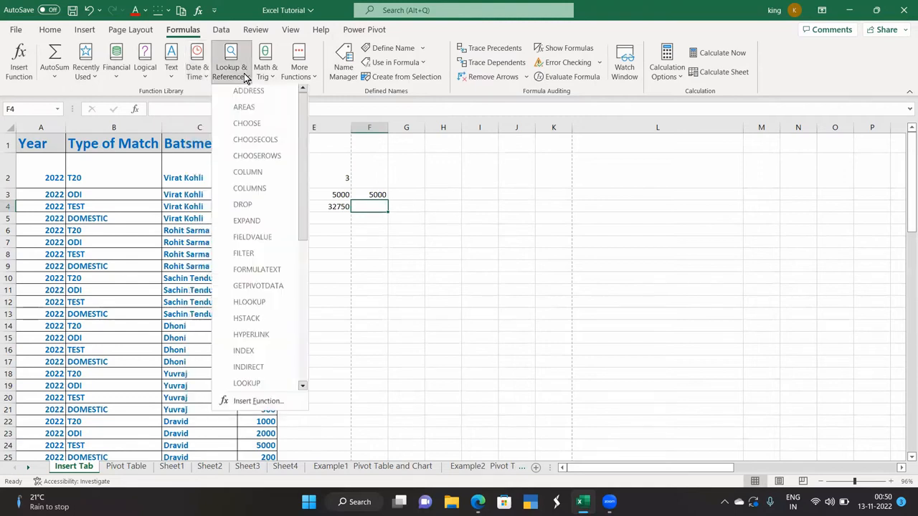
{"action": "left_click", "coordinate": [270, 76]}
{"action": "left_click", "coordinate": [272, 78]}
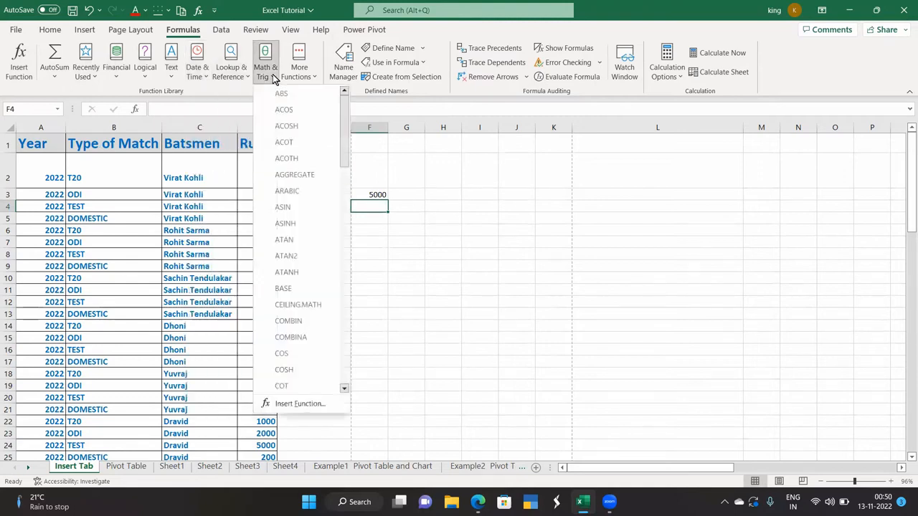
{"action": "left_click", "coordinate": [311, 76]}
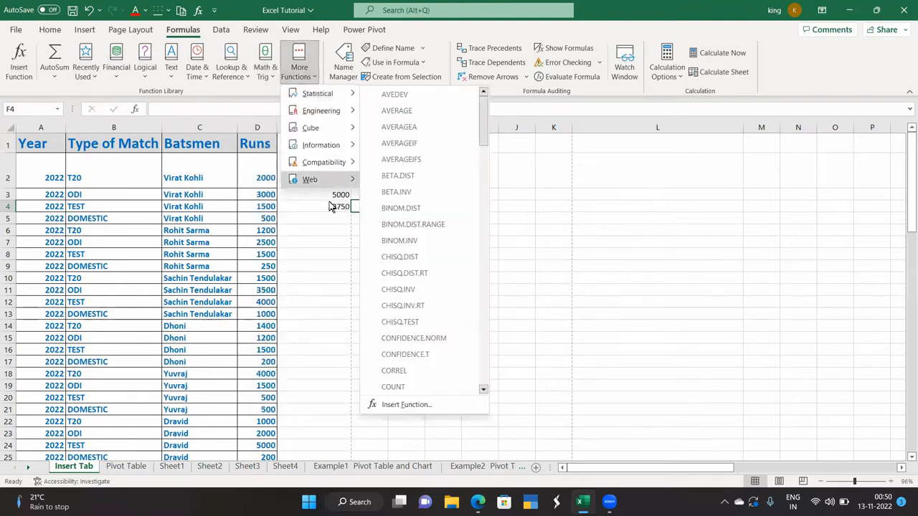
{"action": "left_click", "coordinate": [512, 205]}
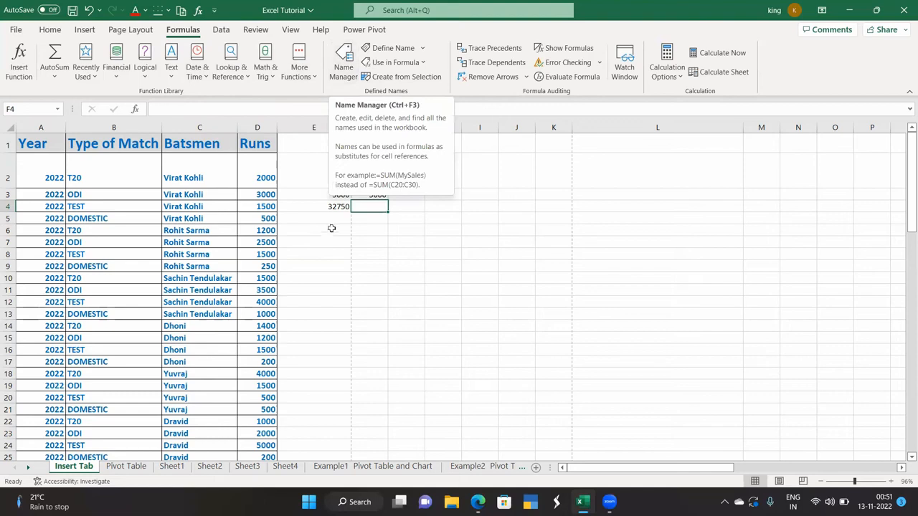
Define the name Kohli with workbook scope for the Runs range D2:D5.
{"action": "left_click", "coordinate": [314, 244]}
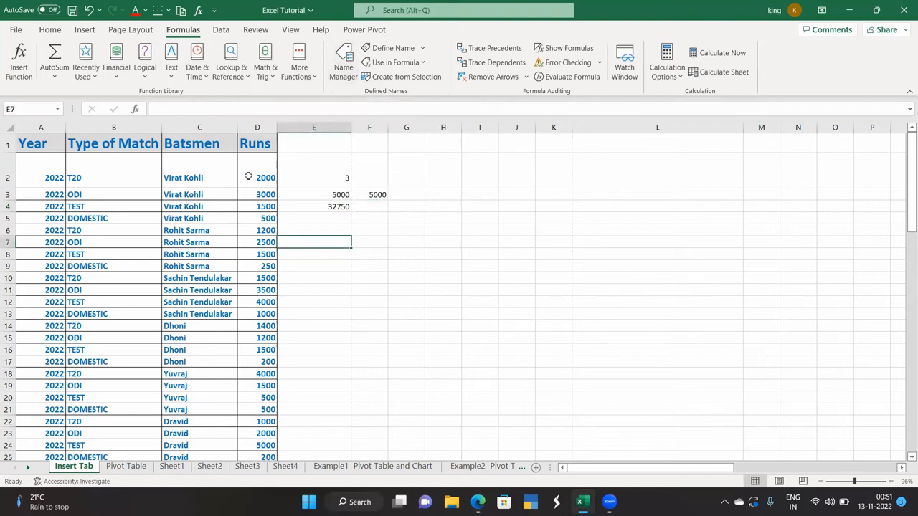
{"action": "left_click_drag", "start_coordinate": [254, 177], "coordinate": [262, 216]}
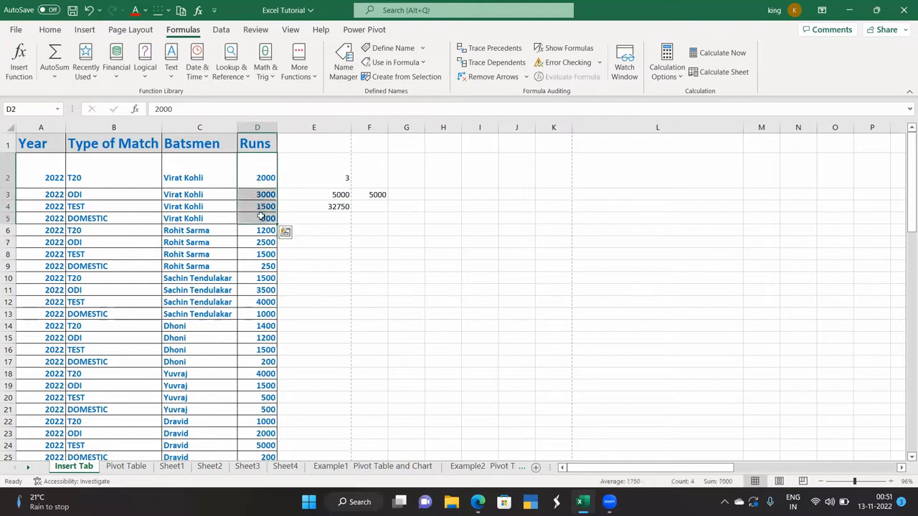
{"action": "left_click", "coordinate": [395, 50]}
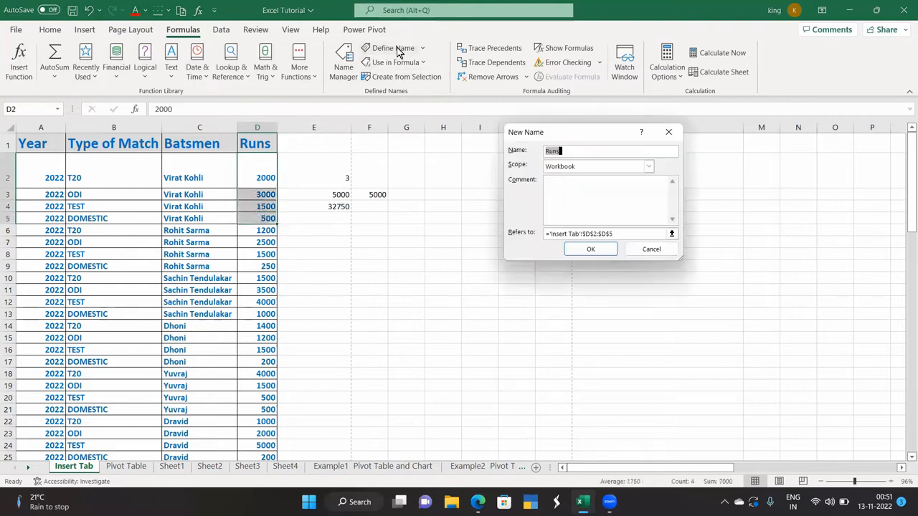
{"action": "key", "text": "BackSpace"}
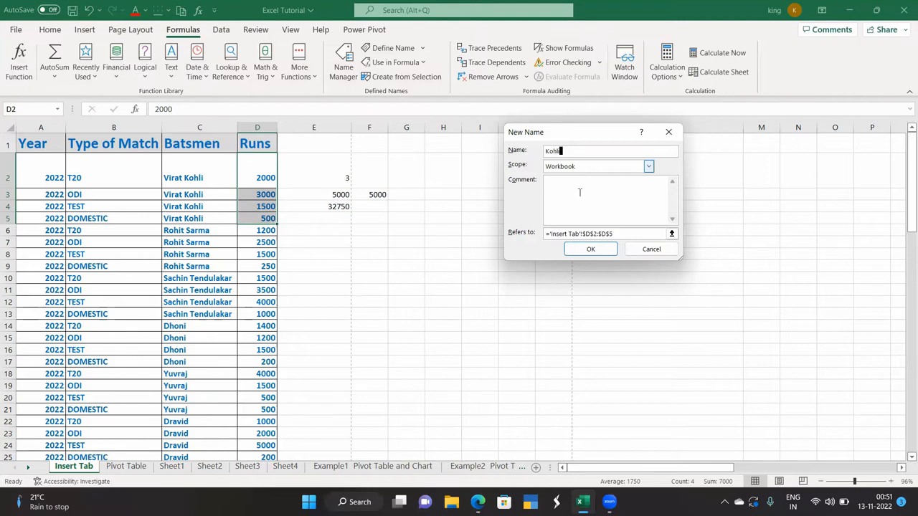
{"action": "left_click", "coordinate": [589, 250]}
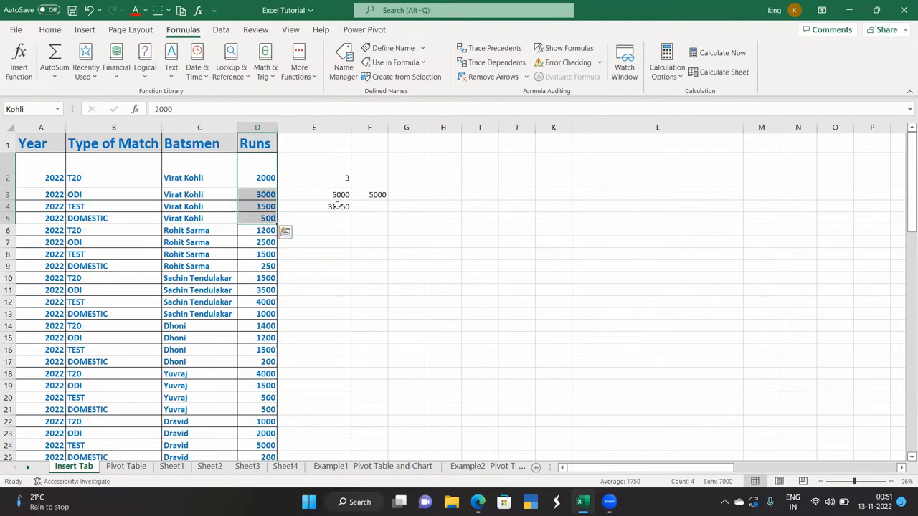
Enter a SUM formula in cell G3 that totals the named range Kohli.
{"action": "left_click", "coordinate": [413, 195]}
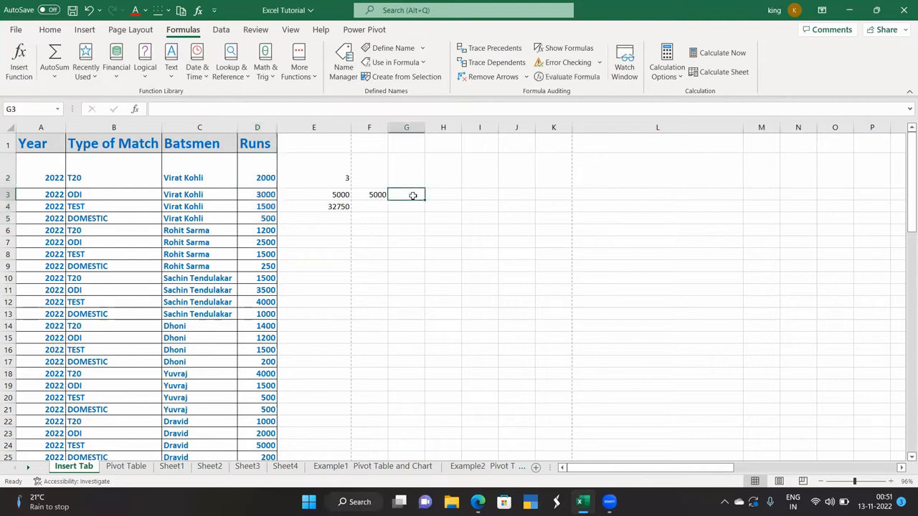
{"action": "type", "text": "="}
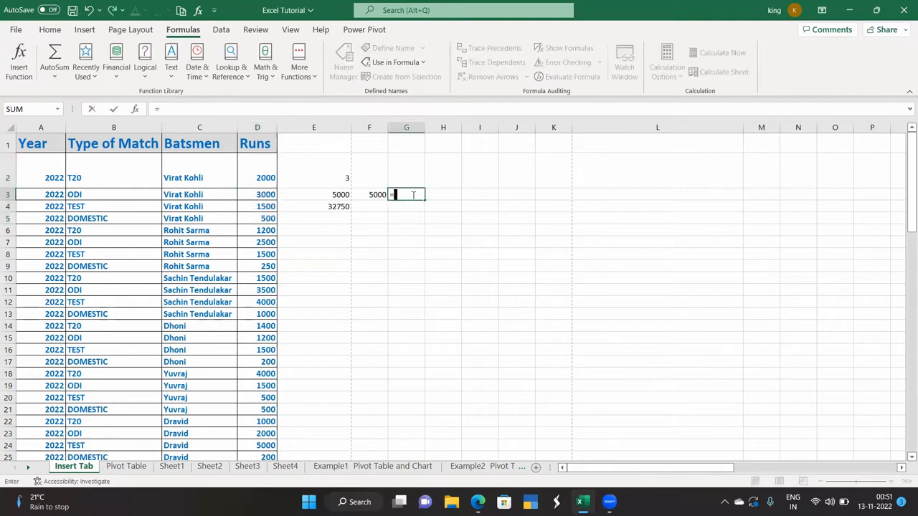
{"action": "type", "text": "sum"}
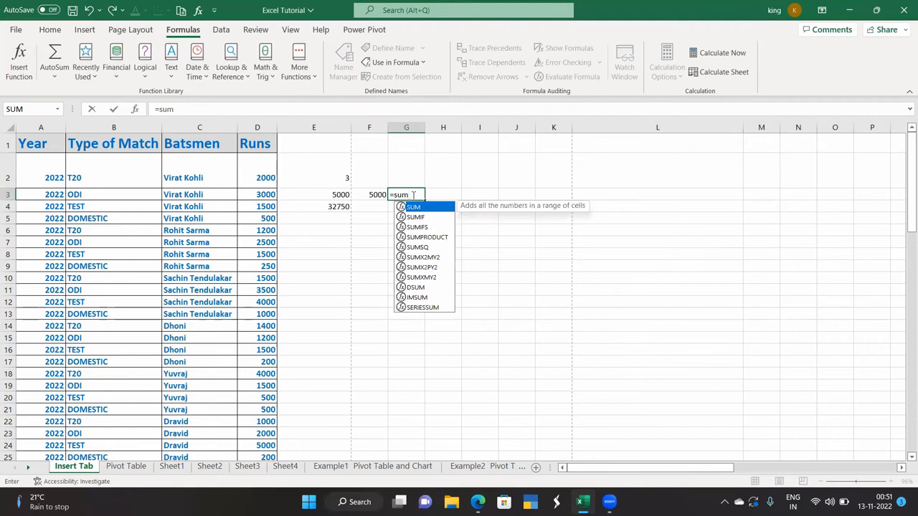
{"action": "type", "text": "("}
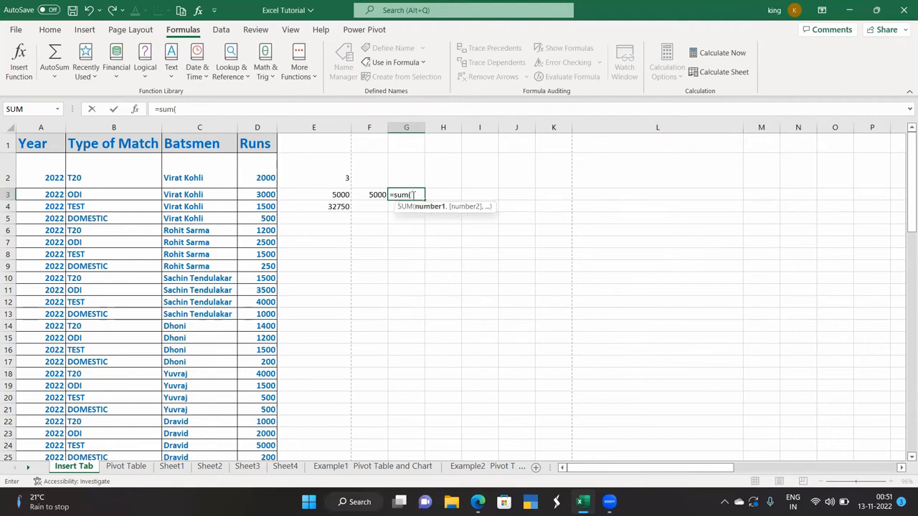
{"action": "type", "text": "kohli"}
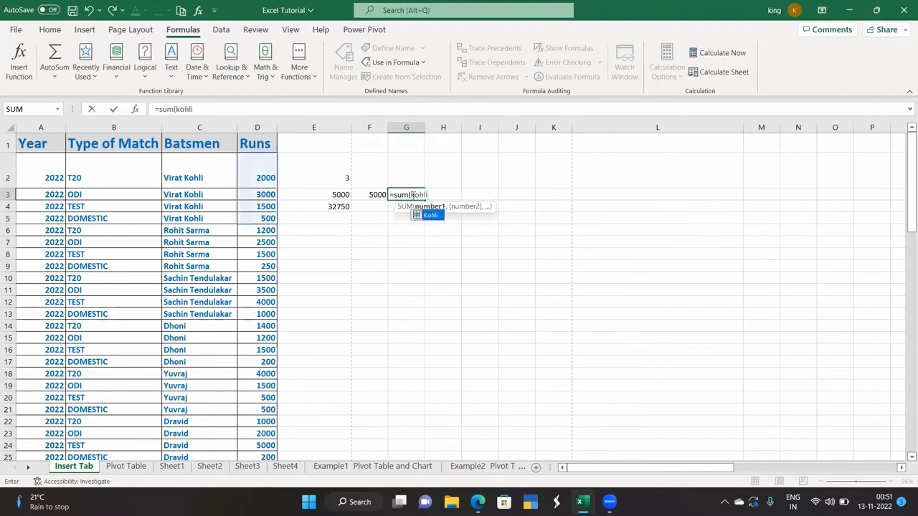
{"action": "type", "text": ")"}
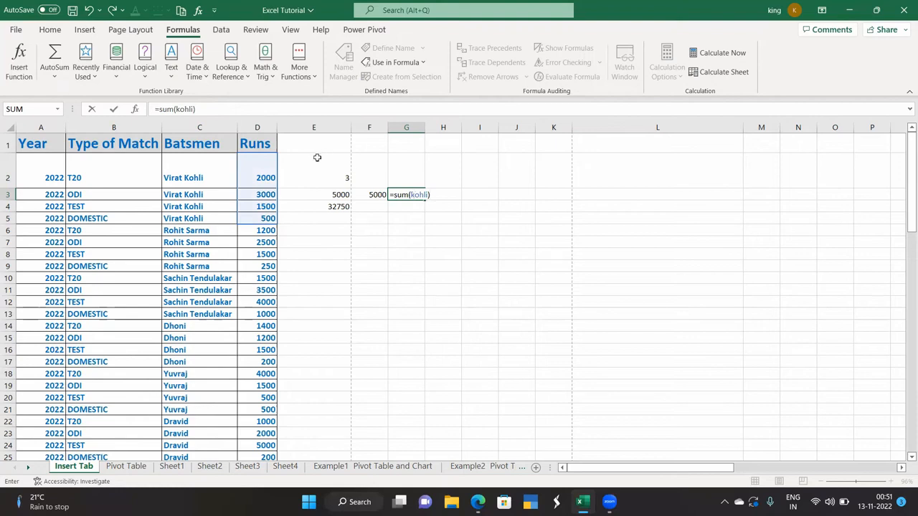
Compare the G3 formula with the Runs cells D2:D5 covered by the named range Kohli.
{"action": "left_click_drag", "start_coordinate": [251, 179], "coordinate": [256, 208]}
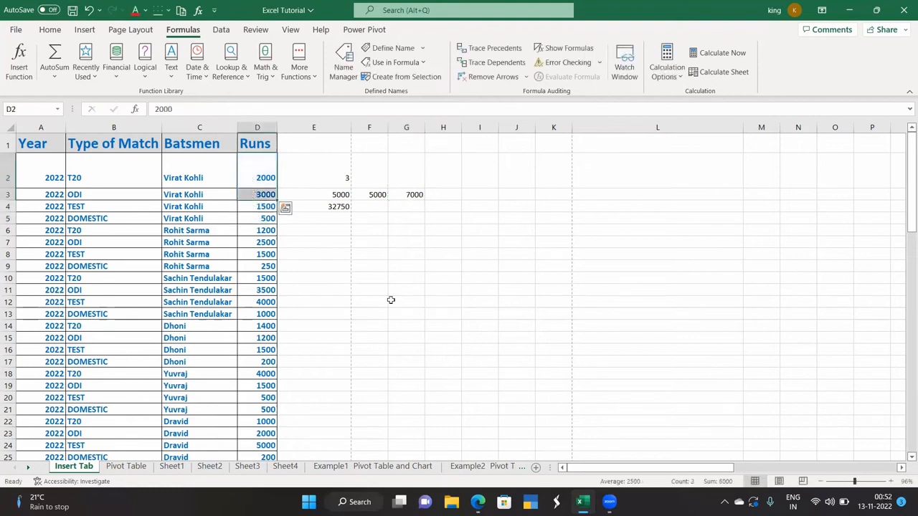
{"action": "left_click", "coordinate": [405, 195]}
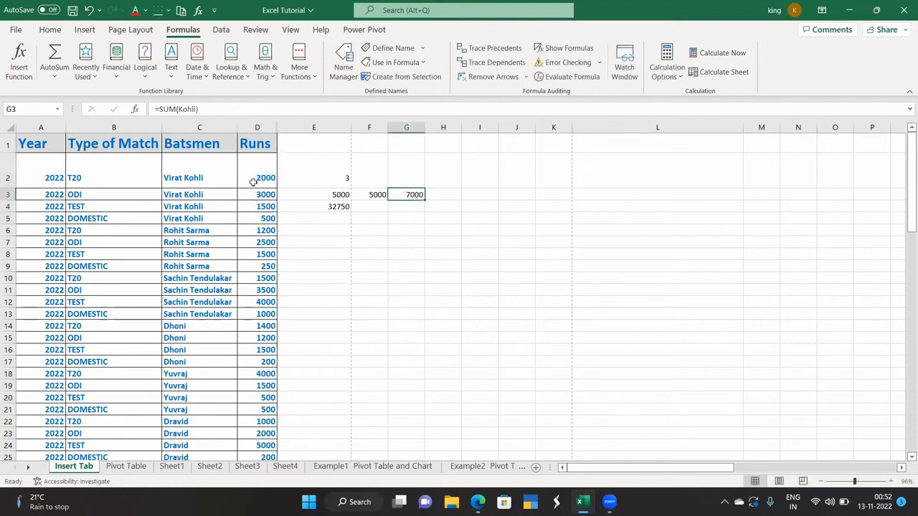
{"action": "left_click", "coordinate": [407, 240]}
{"action": "left_click", "coordinate": [411, 195]}
{"action": "left_click", "coordinate": [408, 214]}
{"action": "left_click_drag", "start_coordinate": [258, 177], "coordinate": [264, 223]}
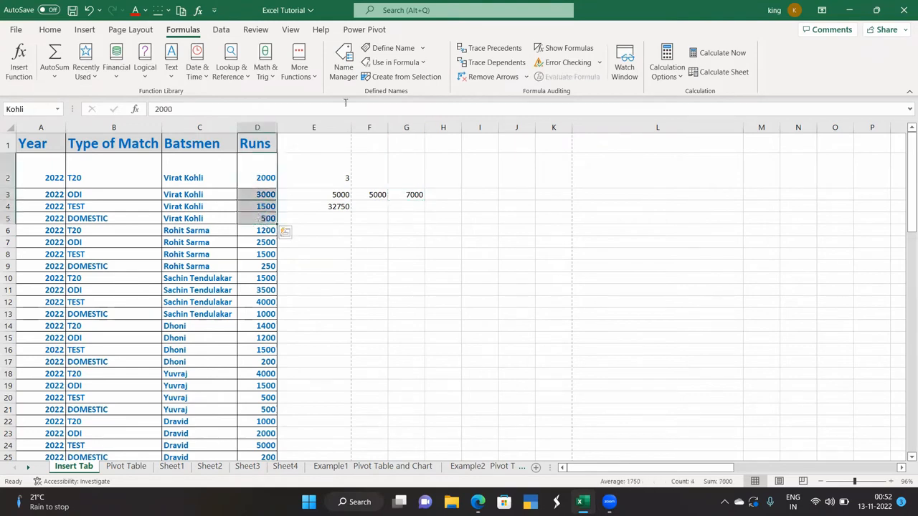
{"action": "left_click", "coordinate": [407, 196]}
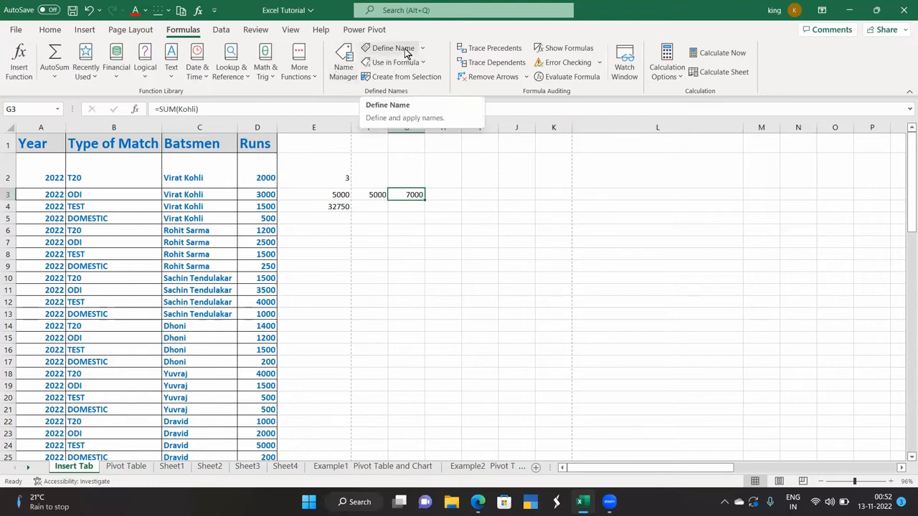
Review the workbook's defined names in the Name Manager and the names available for use in formulas.
{"action": "left_click", "coordinate": [342, 72]}
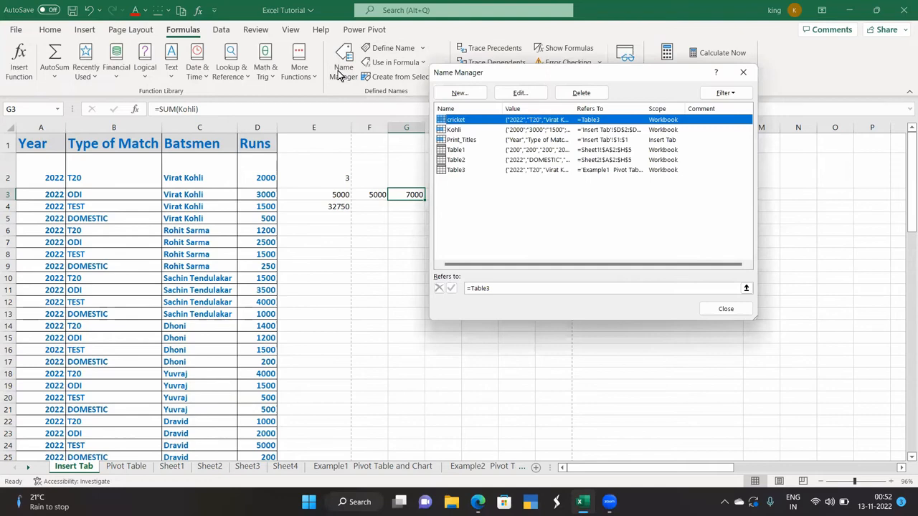
{"action": "left_click", "coordinate": [745, 72]}
{"action": "left_click", "coordinate": [402, 64]}
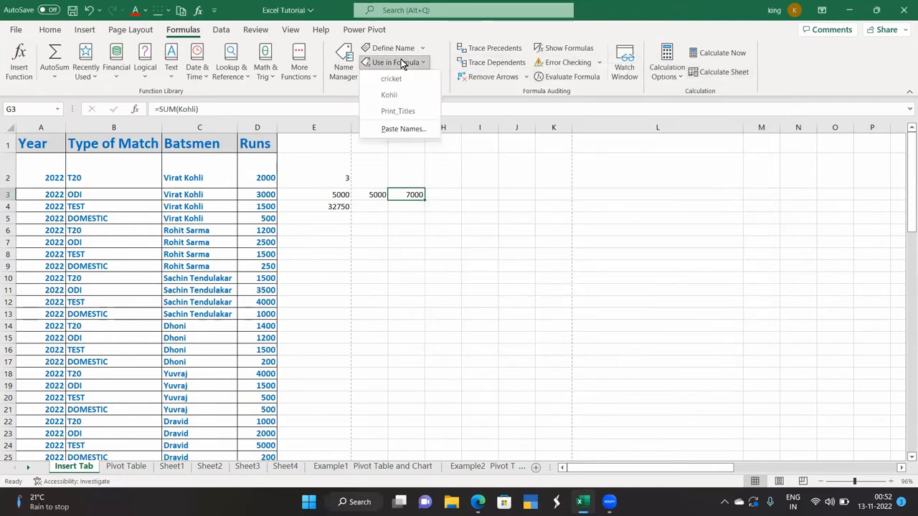
Begin a formula in cell G4, discarding the partial AVERAGE function name and keeping only the equals sign.
{"action": "left_click", "coordinate": [397, 208]}
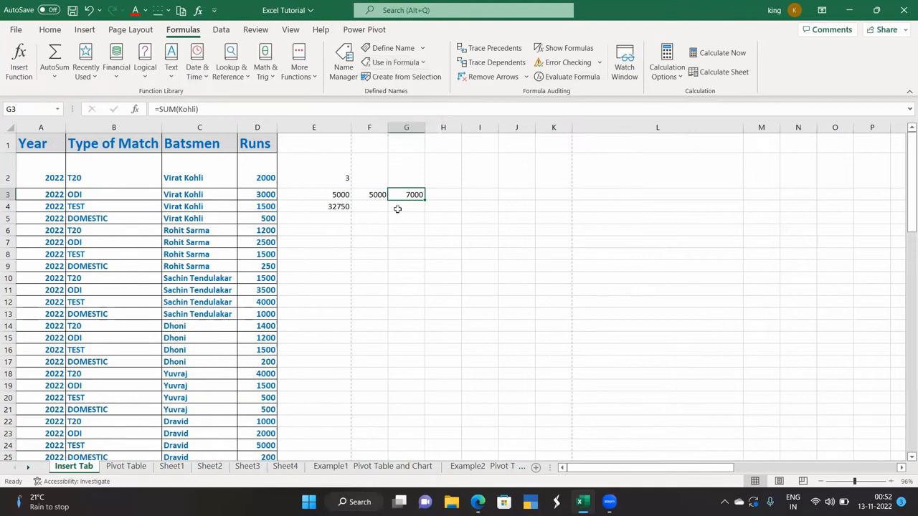
{"action": "type", "text": "=av"}
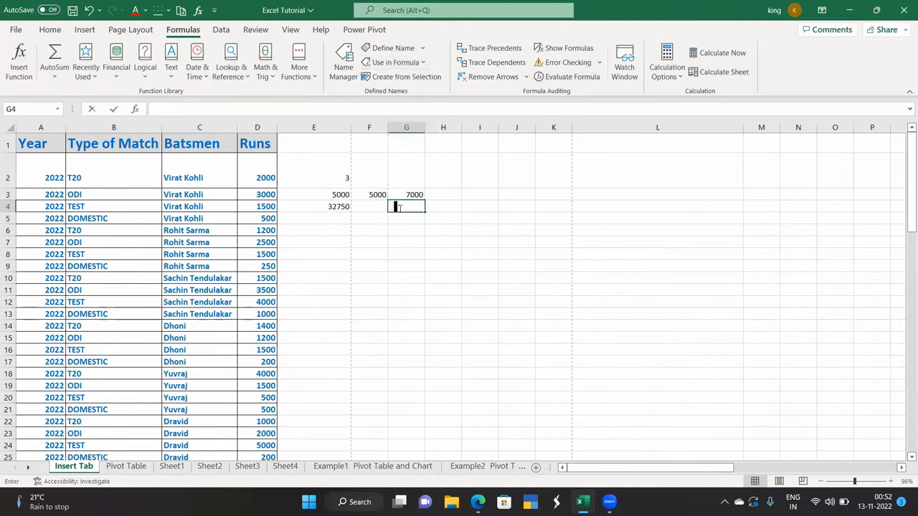
{"action": "type", "text": "e"}
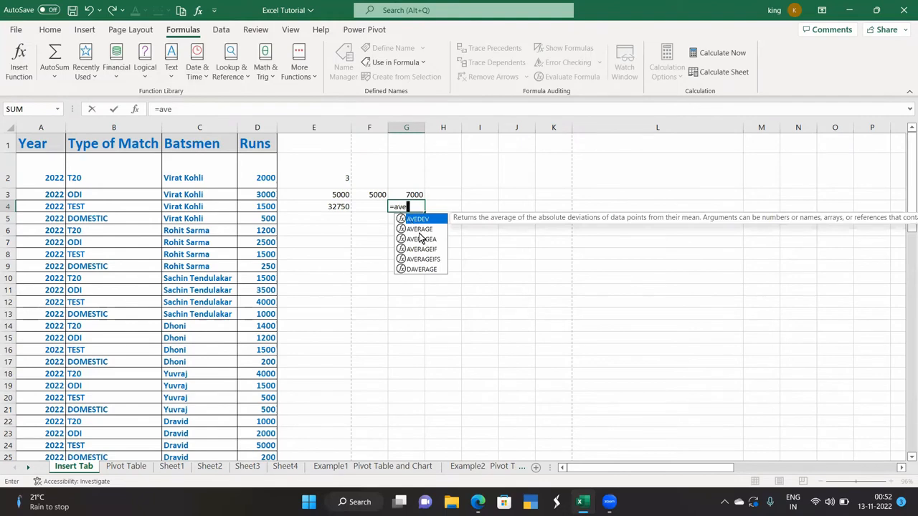
{"action": "left_click", "coordinate": [420, 229]}
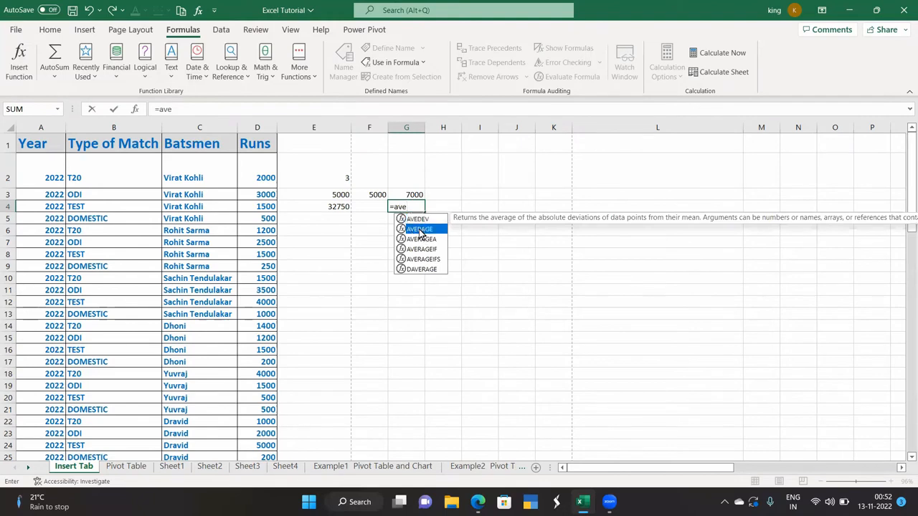
{"action": "left_click", "coordinate": [396, 64]}
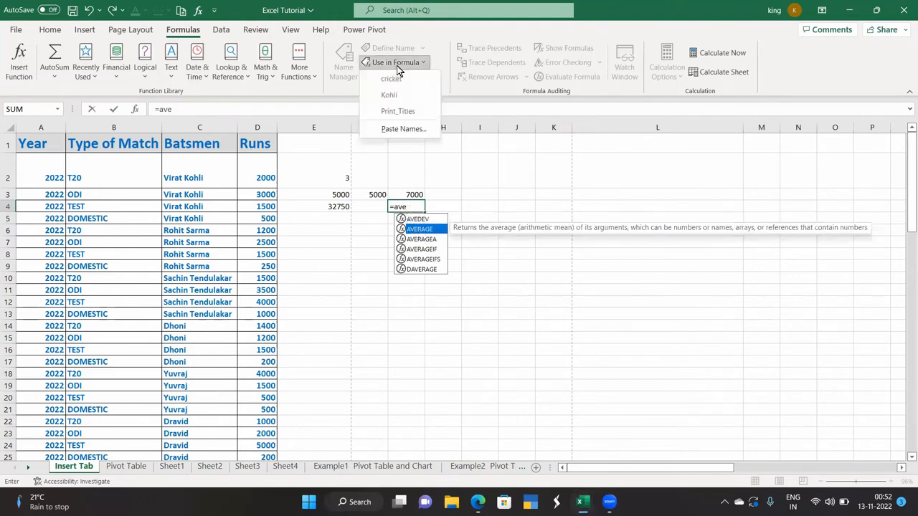
{"action": "left_click", "coordinate": [423, 239]}
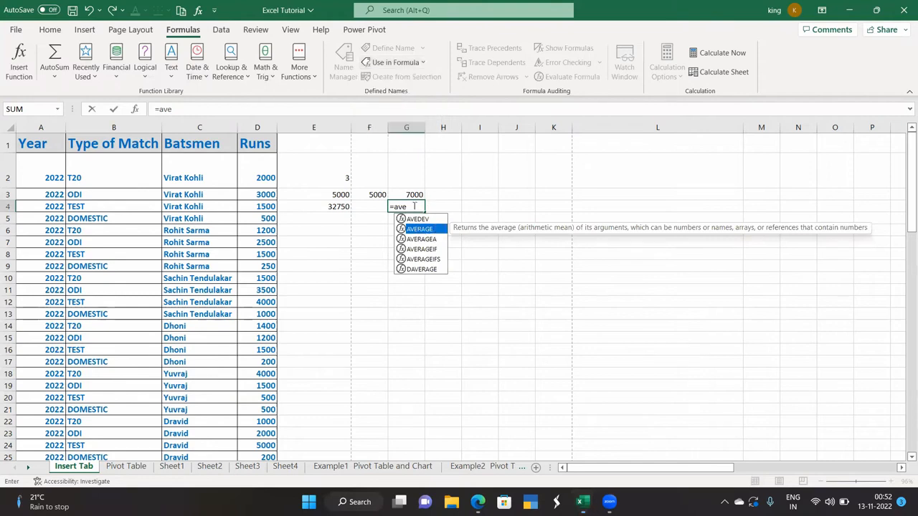
{"action": "left_click", "coordinate": [411, 207]}
{"action": "key", "text": "BackSpace"}
{"action": "key", "text": "BackSpace"}
{"action": "key", "text": "BackSpace"}
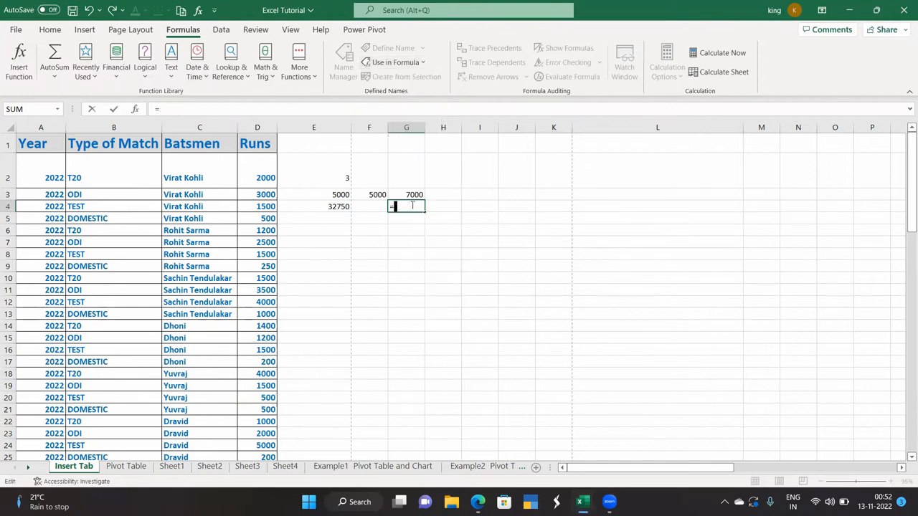
Insert the defined name Kohli into the G4 formula and wrap it in the AVERAGE function.
{"action": "left_click", "coordinate": [416, 63]}
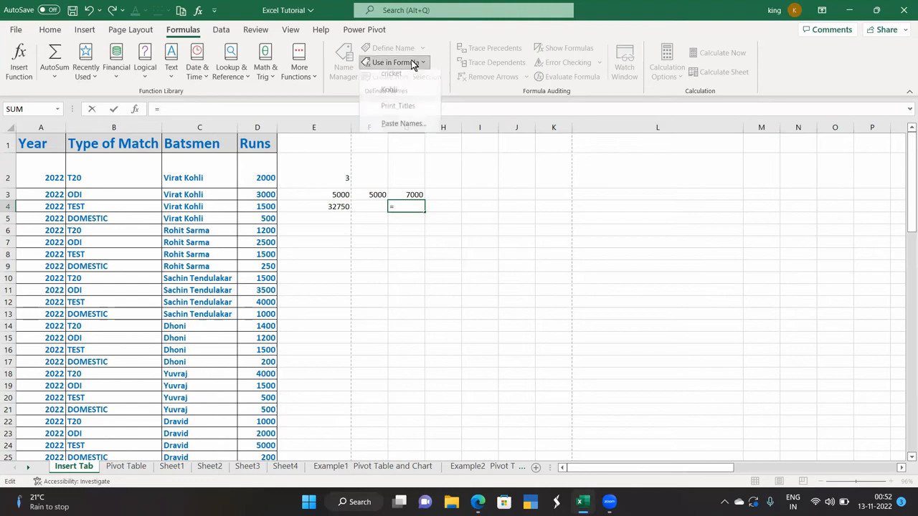
{"action": "left_click", "coordinate": [395, 101]}
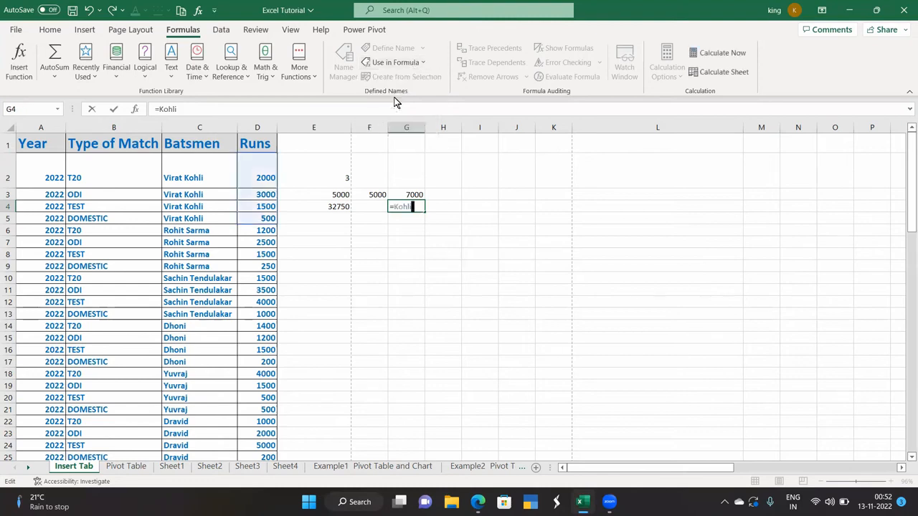
{"action": "key", "text": "Left"}
{"action": "key", "text": "Left"}
{"action": "key", "text": "Left"}
{"action": "key", "text": "Left"}
{"action": "key", "text": "Left"}
{"action": "type", "text": "average"}
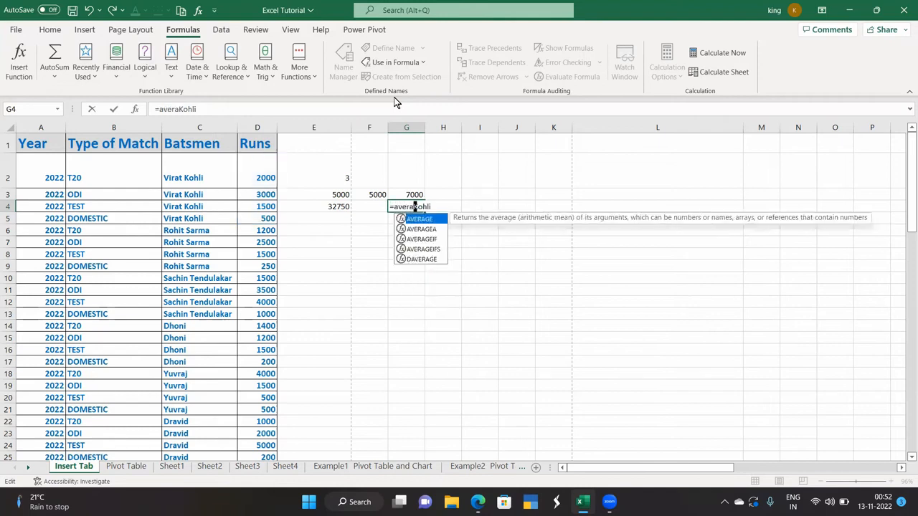
{"action": "type", "text": "("}
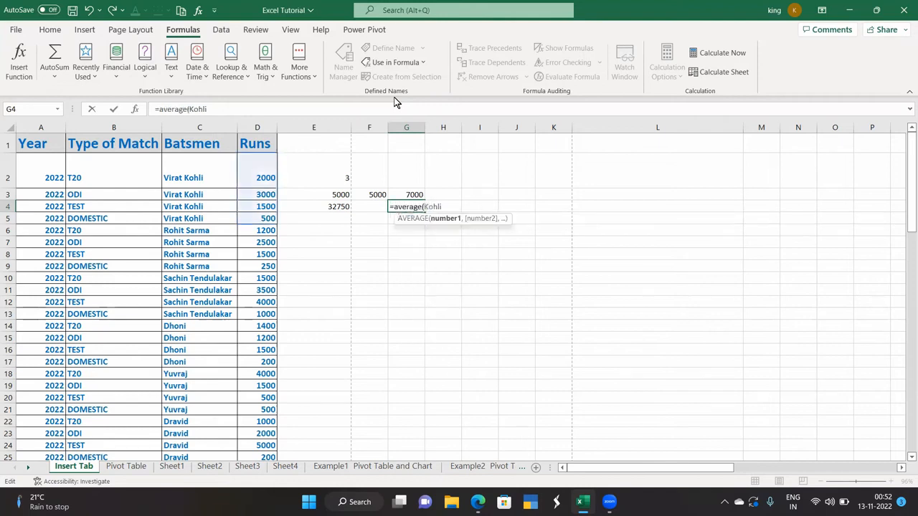
{"action": "type", "text": ")"}
{"action": "key", "text": "Return"}
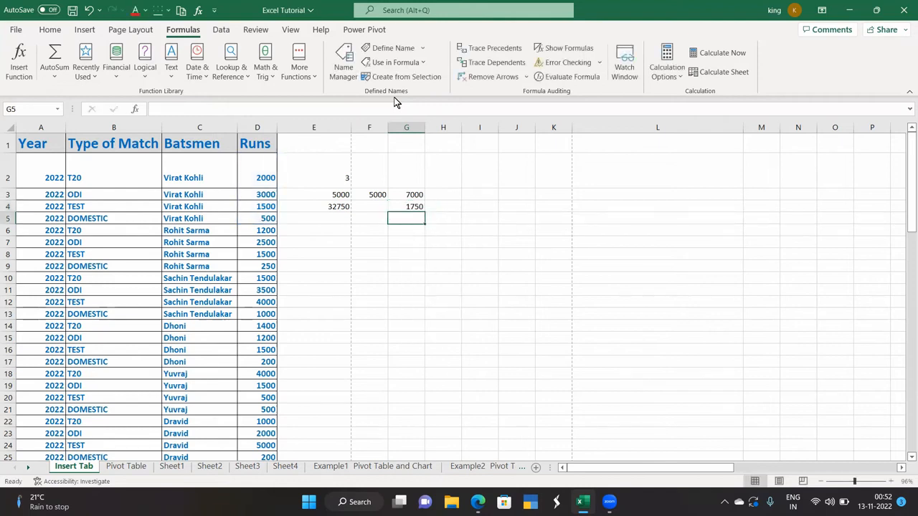
Review the G4 formula and the options for creating names from a selection, without creating any.
{"action": "left_click", "coordinate": [409, 206]}
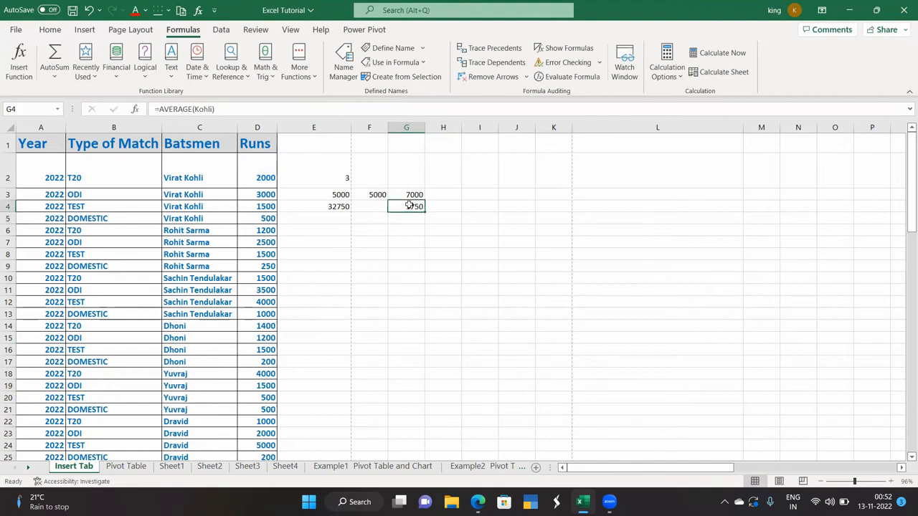
{"action": "left_click", "coordinate": [404, 79]}
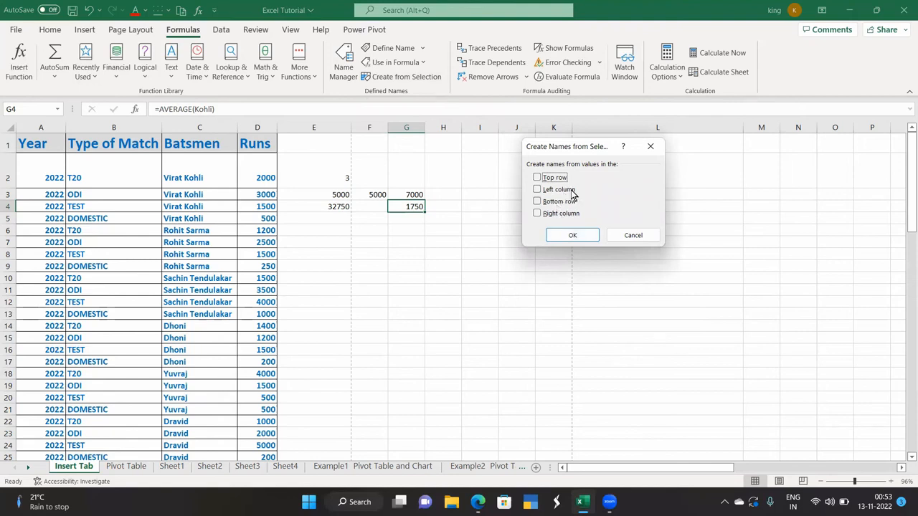
{"action": "left_click", "coordinate": [648, 148]}
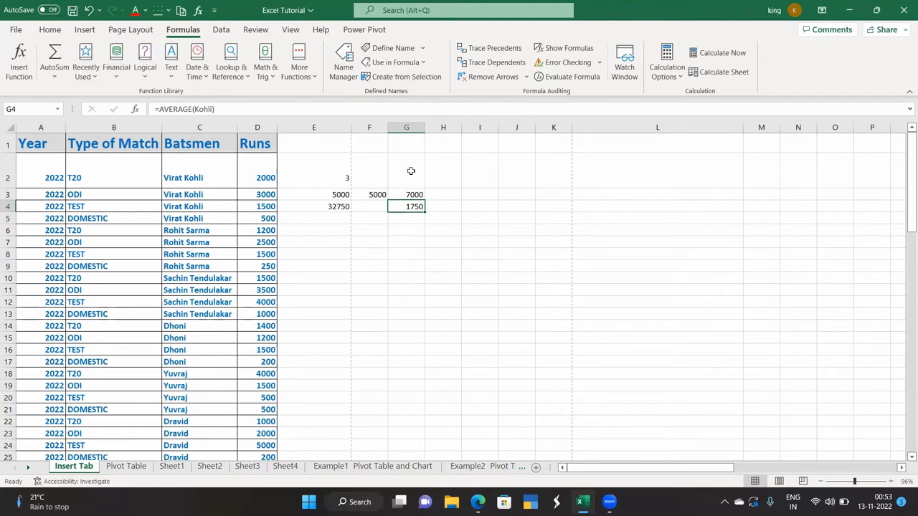
Trace the precedents of the SUM formula in E4 and the dependents of Runs cell D4.
{"action": "left_click", "coordinate": [335, 208]}
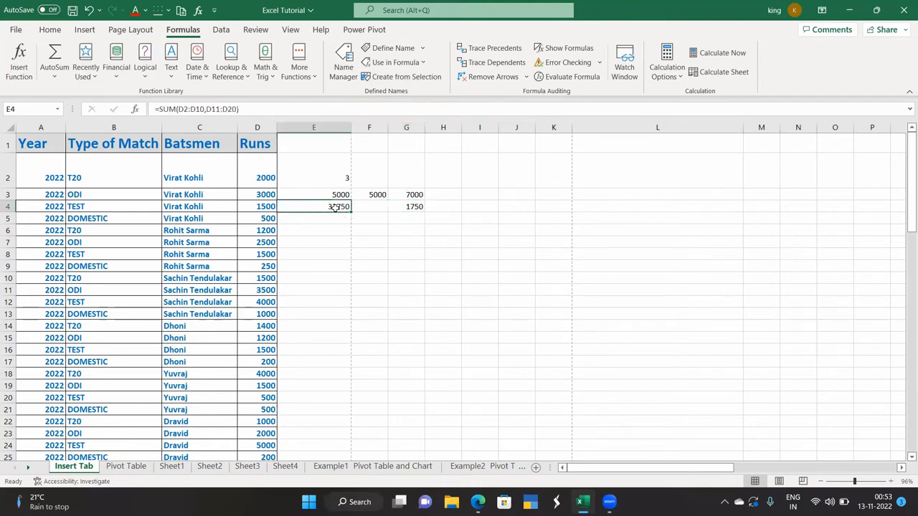
{"action": "left_click", "coordinate": [494, 48]}
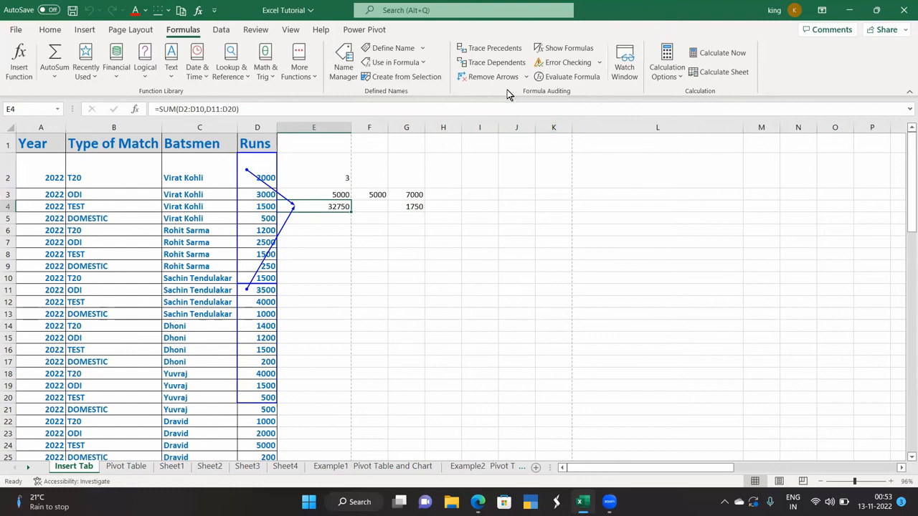
{"action": "key", "text": "Left"}
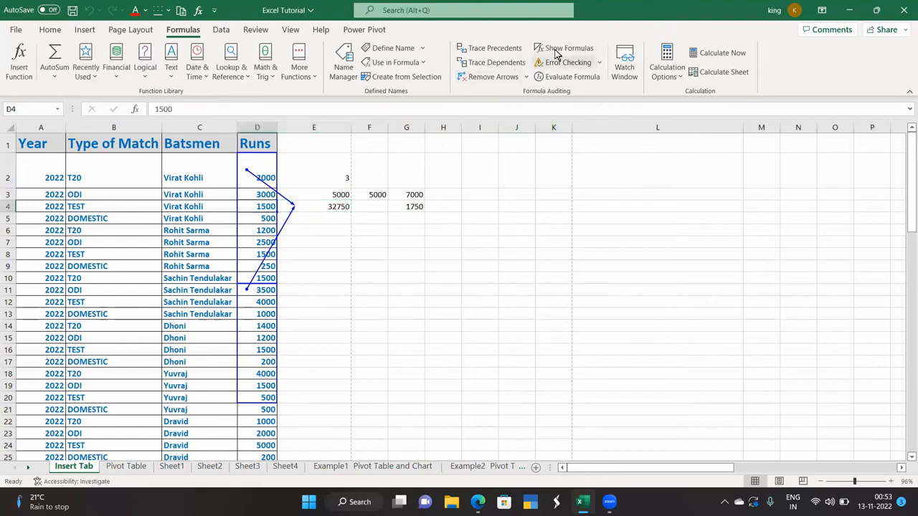
{"action": "left_click", "coordinate": [491, 66]}
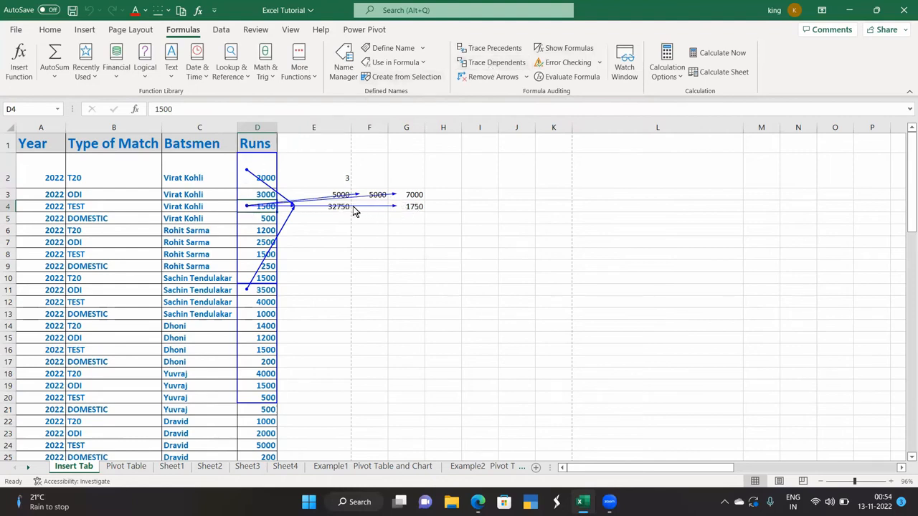
Trace the dependents of Runs cell D2.
{"action": "key", "text": "Up"}
{"action": "key", "text": "Up"}
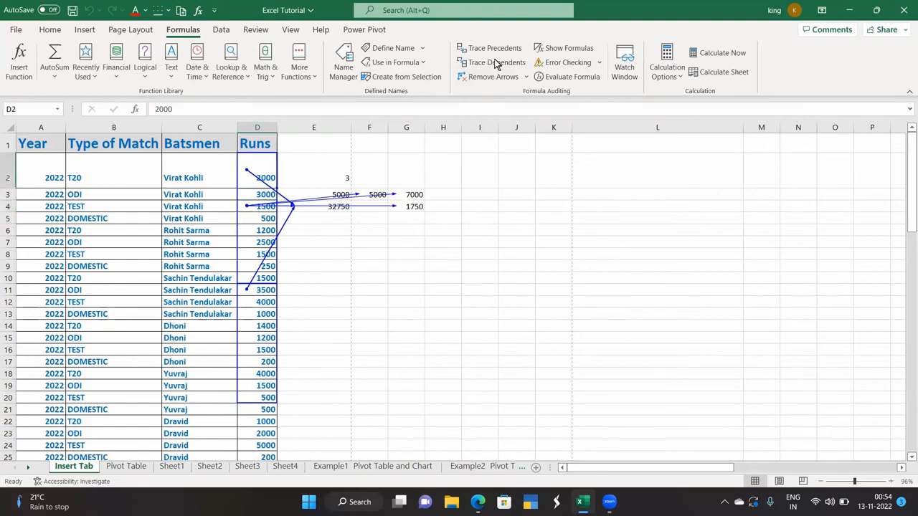
{"action": "left_click", "coordinate": [497, 63]}
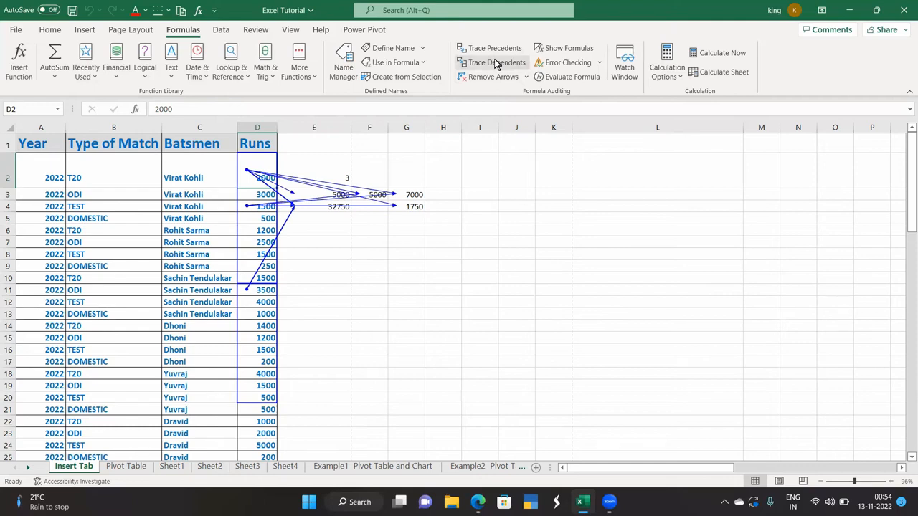
Remove all precedent and dependent tracing arrows from the sheet.
{"action": "left_click", "coordinate": [402, 320]}
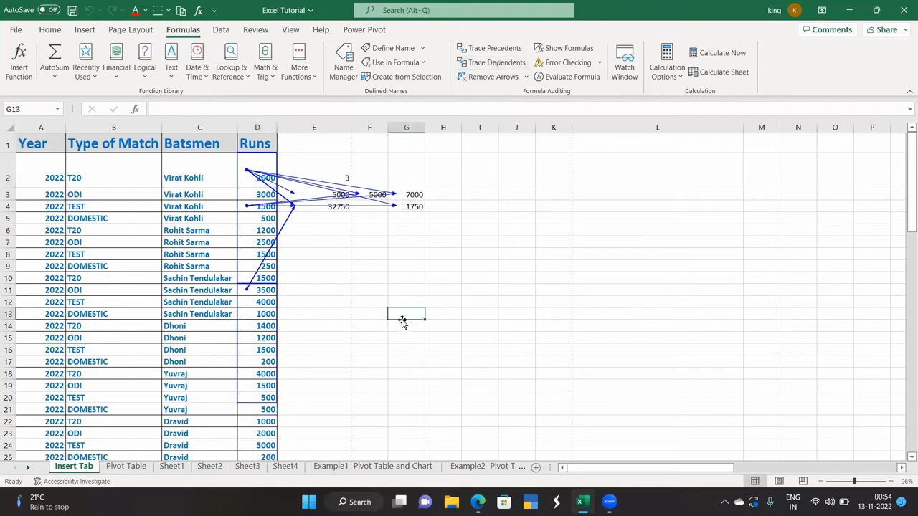
{"action": "left_click", "coordinate": [515, 77]}
{"action": "left_click", "coordinate": [316, 287]}
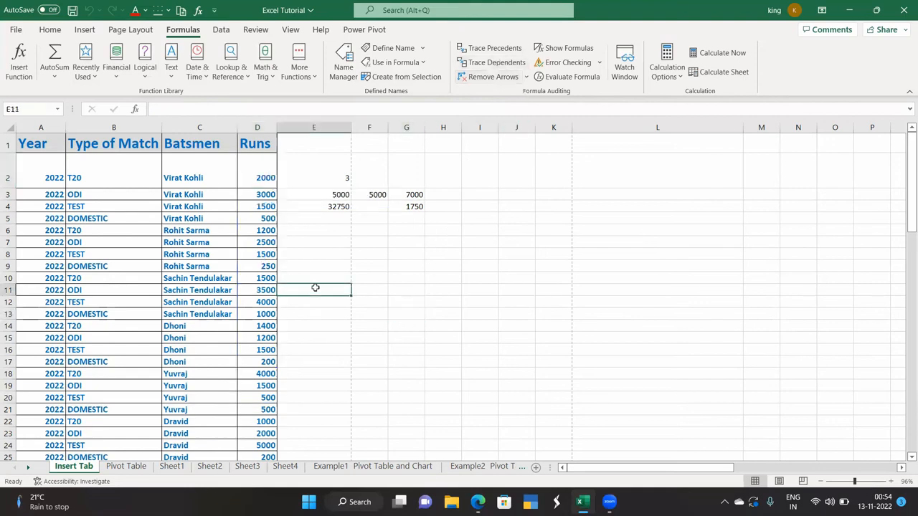
Trace the dependents of Runs cell D2, and switch the sheet between showing formulas and showing values.
{"action": "left_click", "coordinate": [261, 183]}
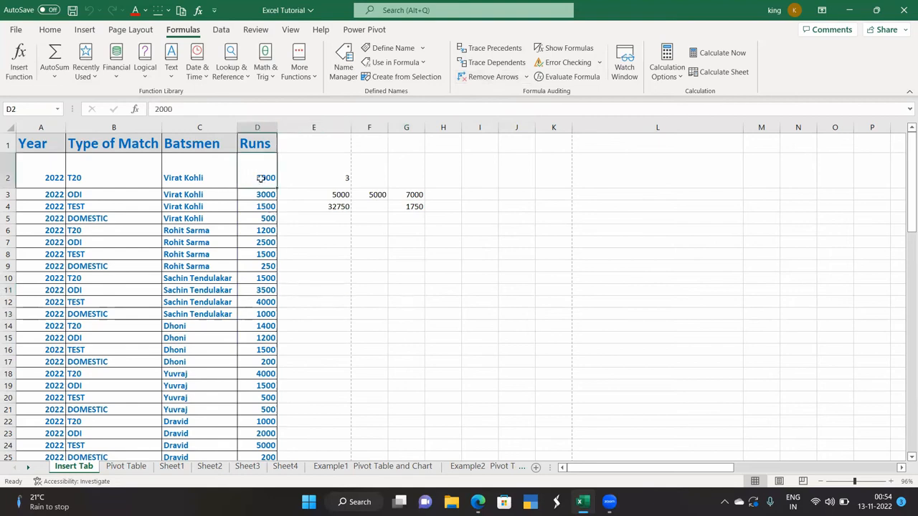
{"action": "left_click", "coordinate": [497, 63]}
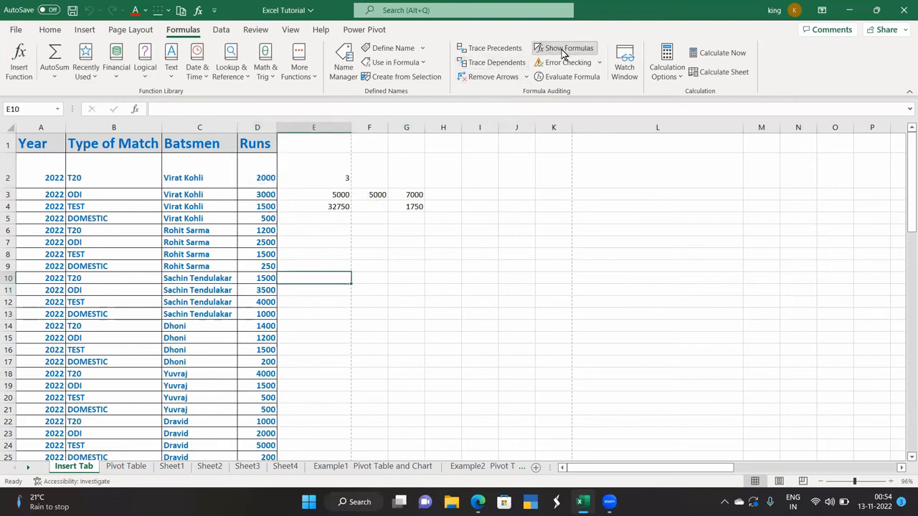
{"action": "left_click", "coordinate": [561, 48]}
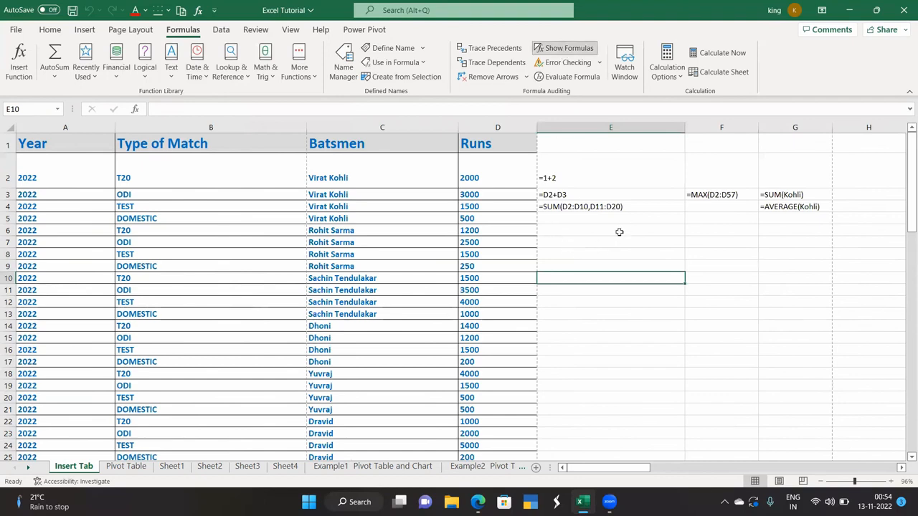
{"action": "left_click", "coordinate": [565, 48]}
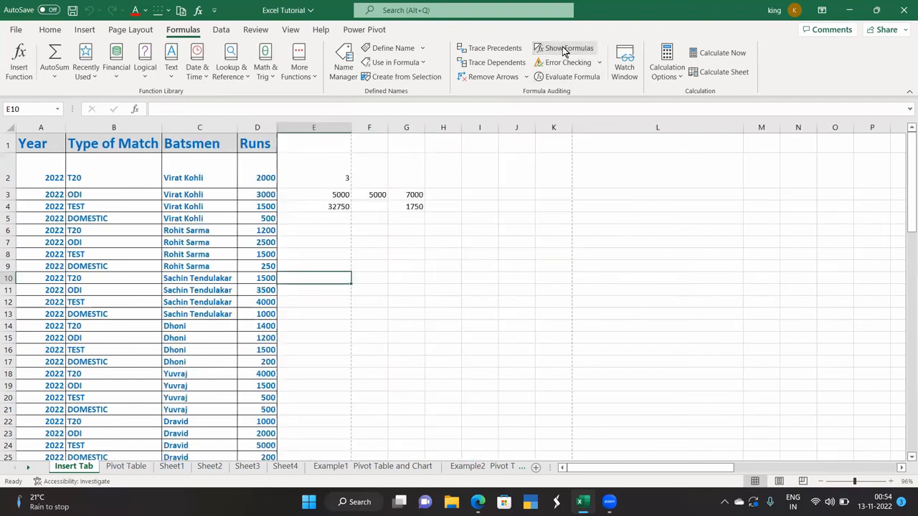
{"action": "left_click", "coordinate": [564, 48]}
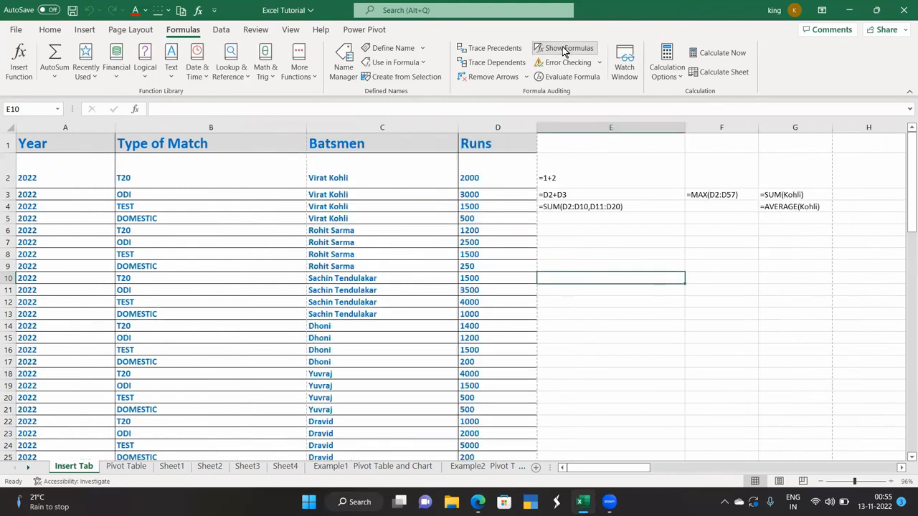
{"action": "left_click", "coordinate": [565, 48]}
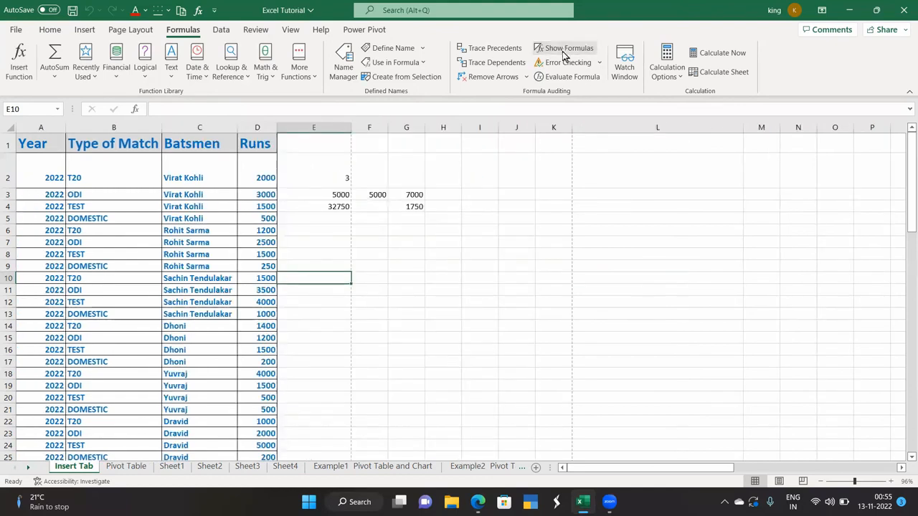
Run error checking on the entire sheet and dismiss the completion notice.
{"action": "left_click", "coordinate": [559, 63]}
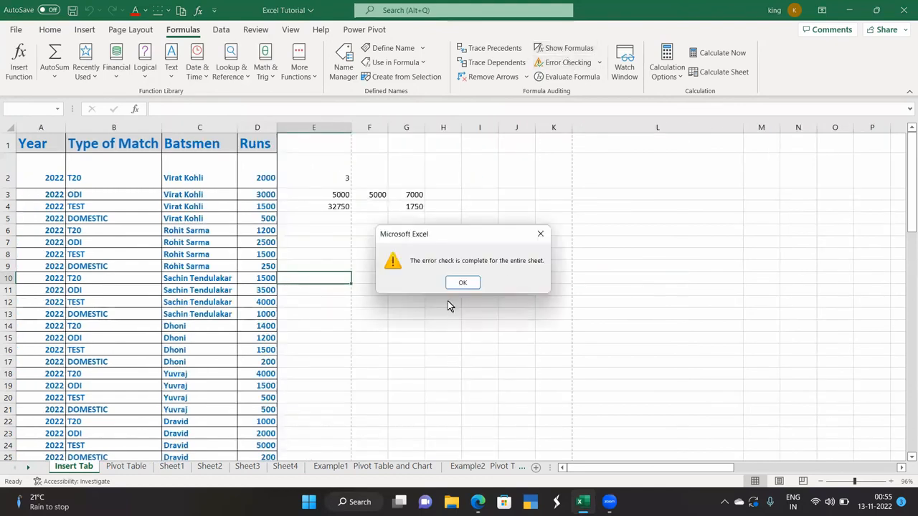
{"action": "left_click", "coordinate": [460, 283]}
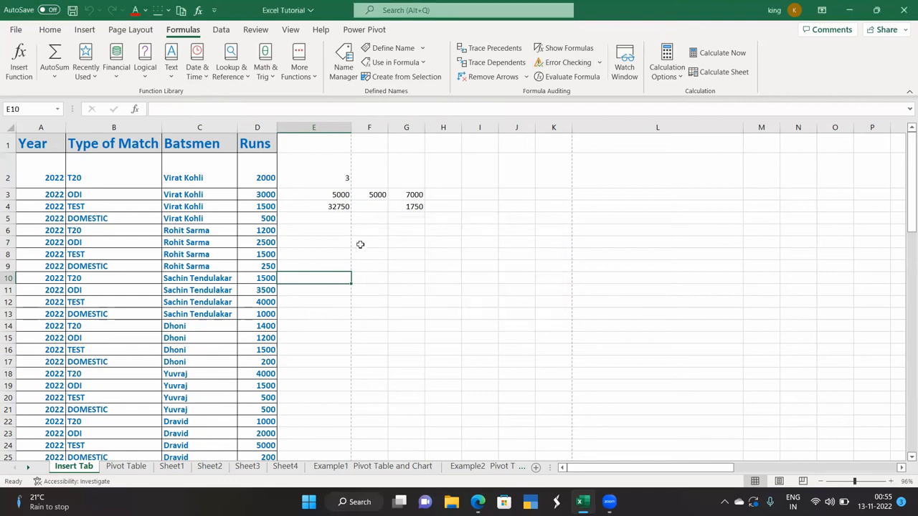
Evaluate the SUM formula in cell E4 with Evaluate Formula, restart the evaluation and close the dialog.
{"action": "left_click", "coordinate": [572, 76]}
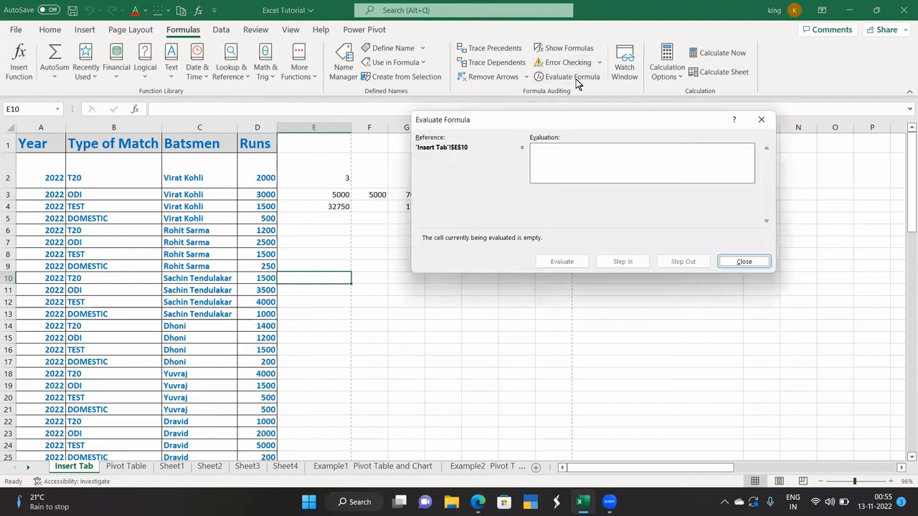
{"action": "left_click", "coordinate": [763, 120]}
{"action": "left_click", "coordinate": [343, 208]}
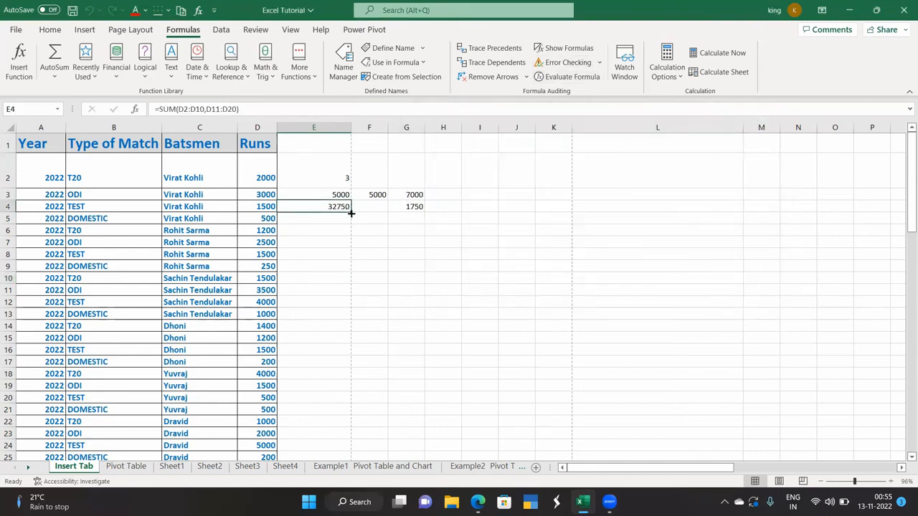
{"action": "left_click", "coordinate": [574, 81]}
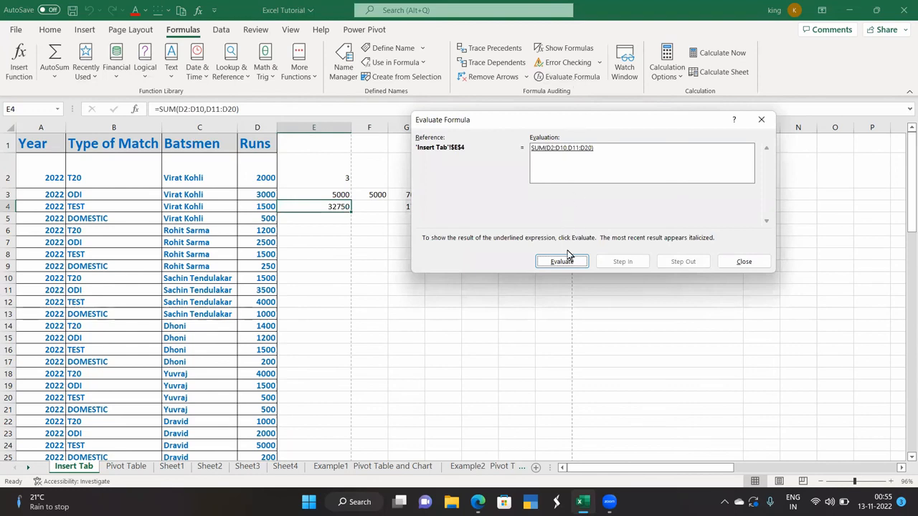
{"action": "left_click", "coordinate": [565, 260]}
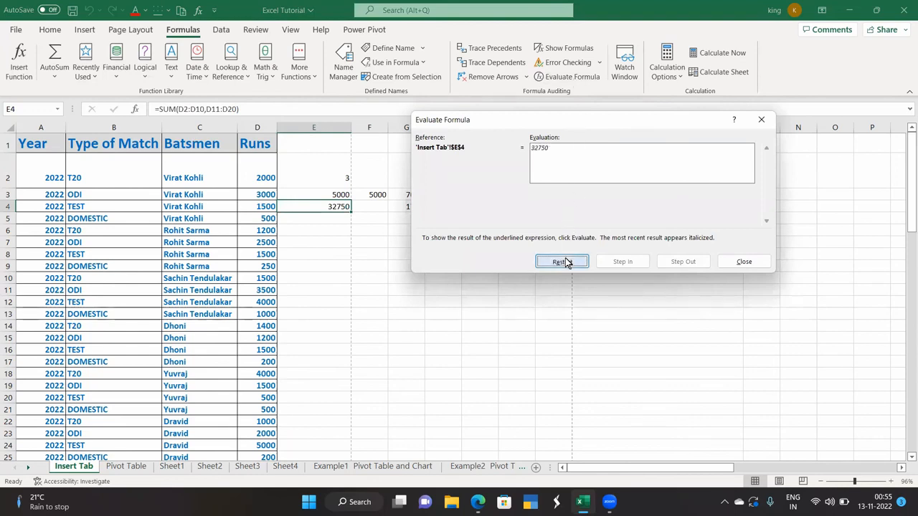
{"action": "left_click", "coordinate": [565, 262]}
{"action": "left_click", "coordinate": [565, 262]}
{"action": "left_click", "coordinate": [565, 262]}
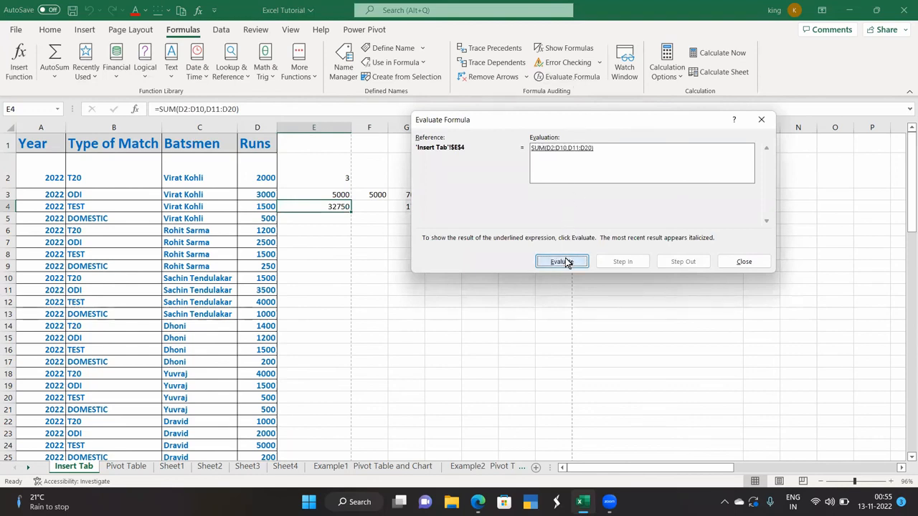
{"action": "left_click", "coordinate": [760, 119]}
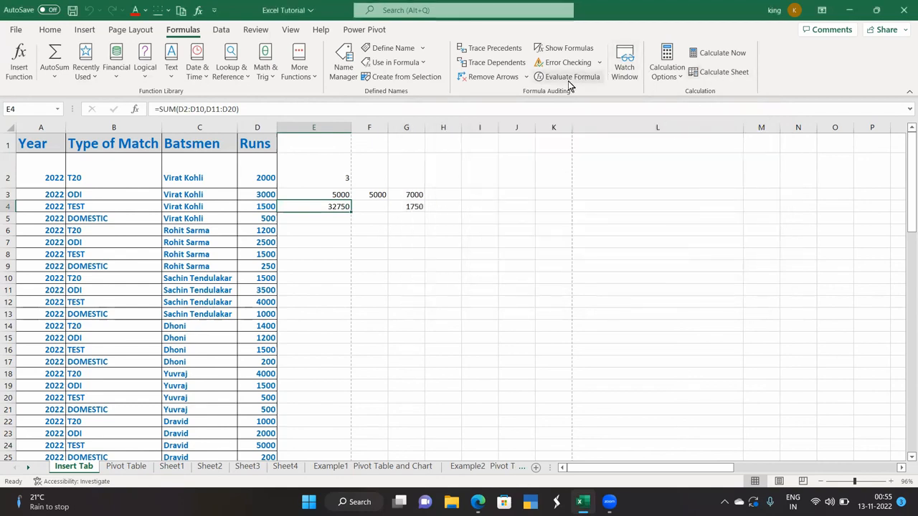
Open the Watch Window, move it clear of the data and add a watch on Runs cell D6.
{"action": "left_click", "coordinate": [624, 63]}
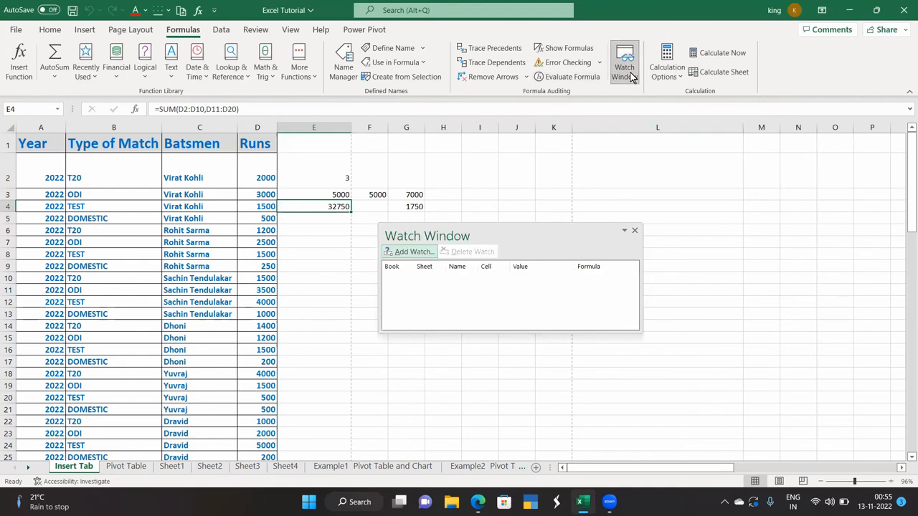
{"action": "left_click_drag", "start_coordinate": [530, 237], "coordinate": [723, 186]}
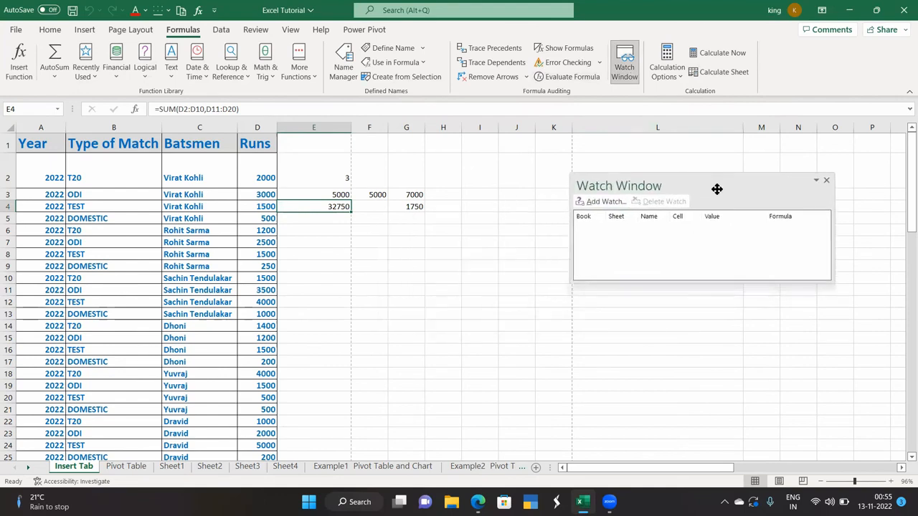
{"action": "left_click", "coordinate": [264, 228]}
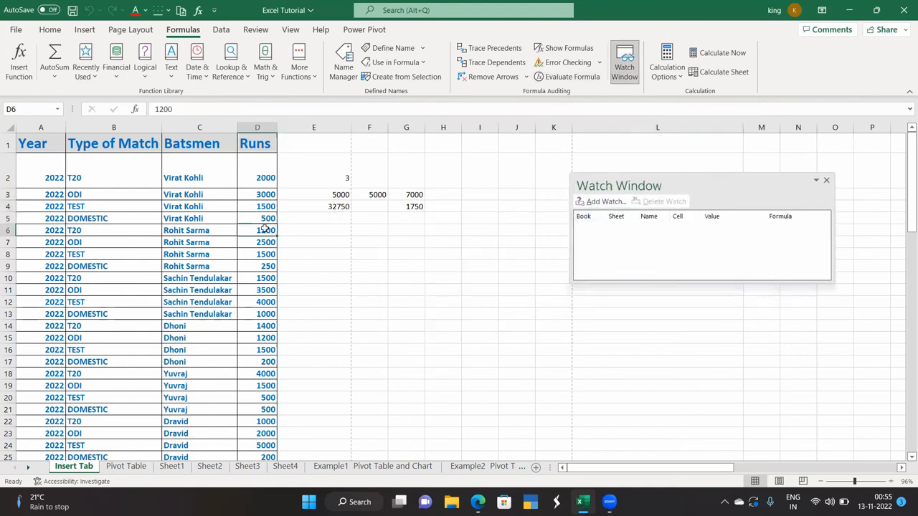
{"action": "left_click", "coordinate": [602, 201]}
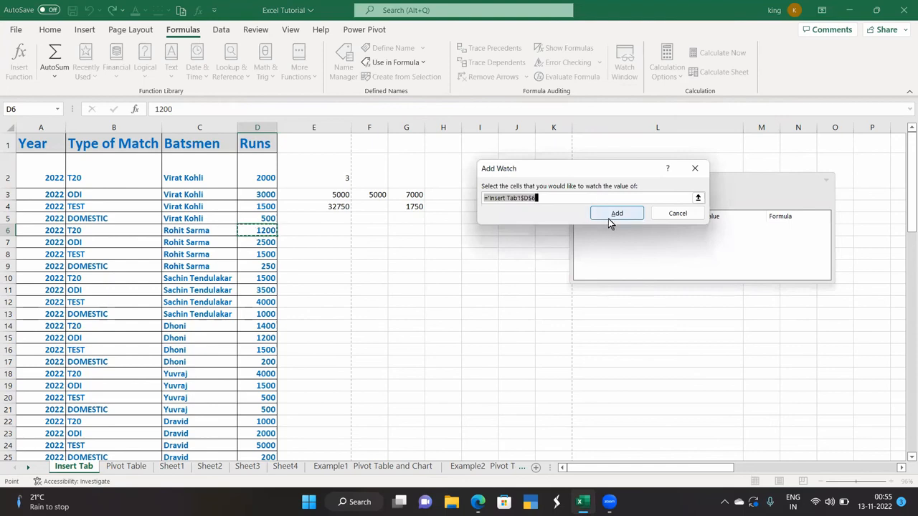
{"action": "left_click", "coordinate": [614, 218]}
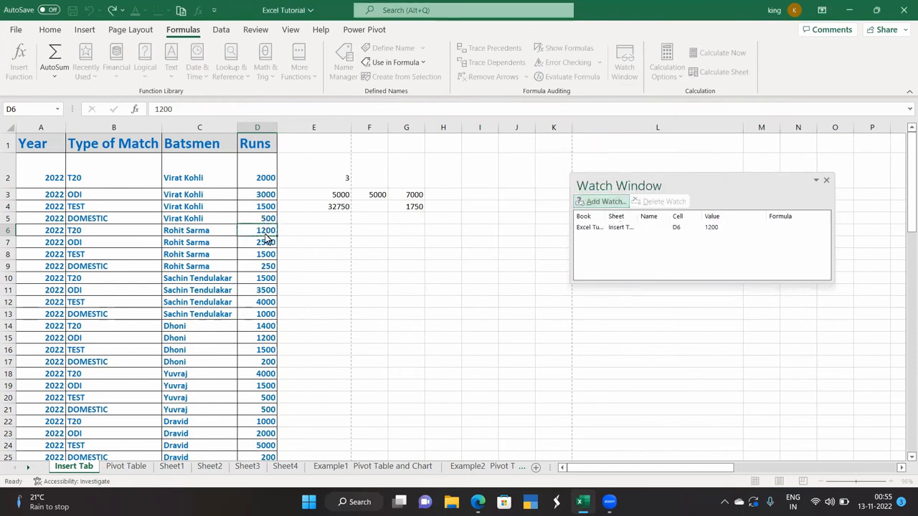
Set the Runs value in the watched cell D6 to 1000.
{"action": "left_click", "coordinate": [295, 290]}
{"action": "left_click", "coordinate": [252, 236]}
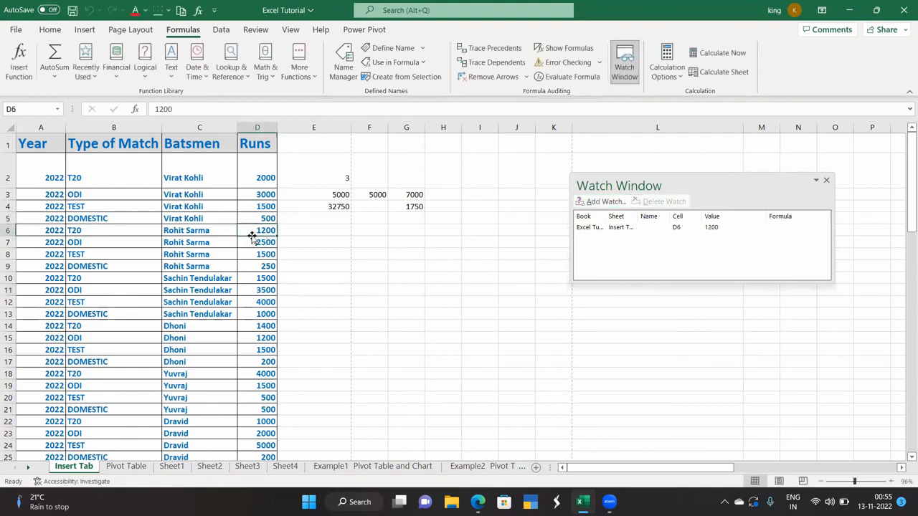
{"action": "type", "text": "1000"}
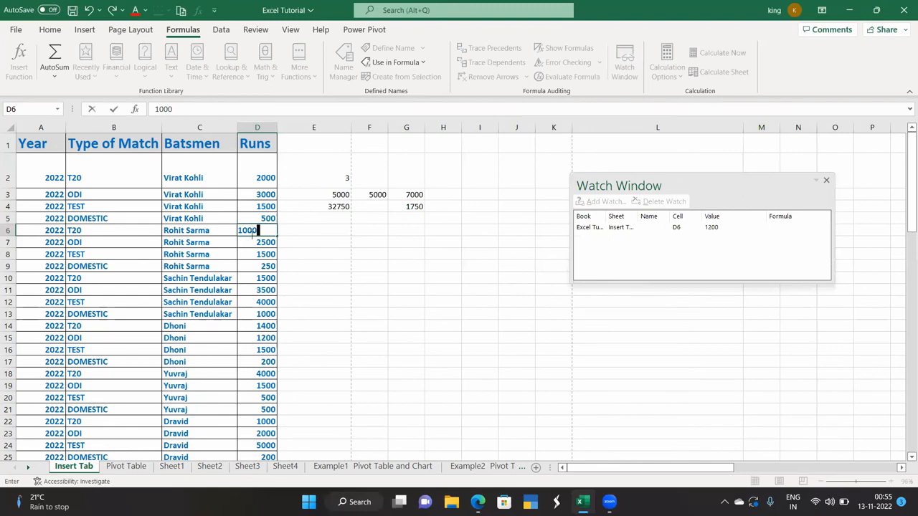
{"action": "key", "text": "Return"}
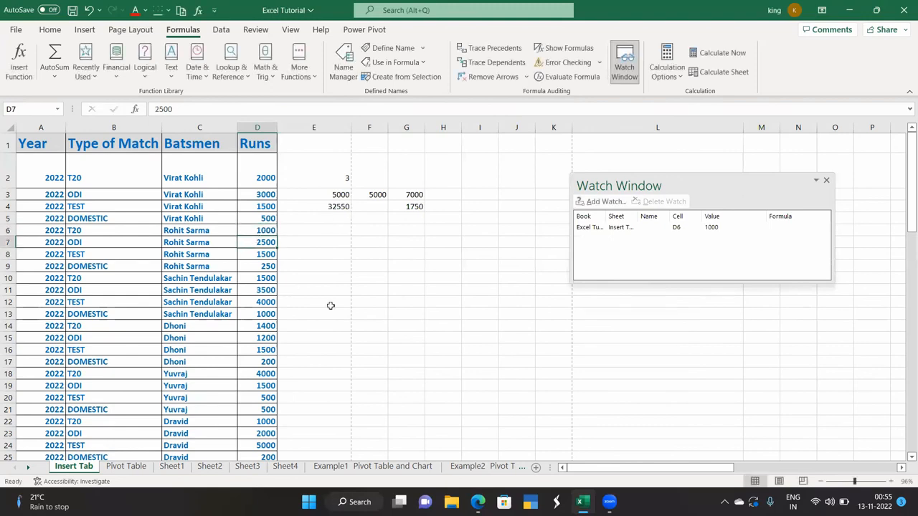
{"action": "left_click", "coordinate": [261, 231]}
{"action": "left_click", "coordinate": [264, 243]}
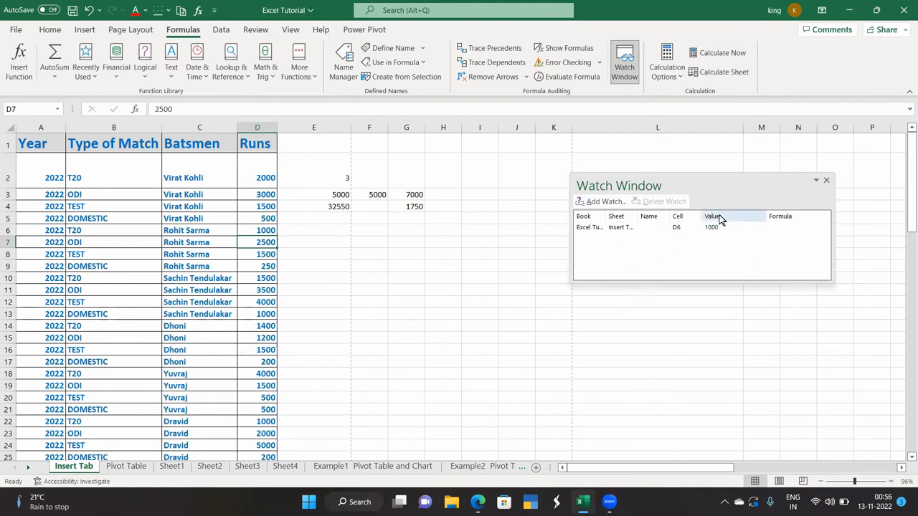
Close the Watch Window and return to an empty cell on the sheet.
{"action": "left_click_drag", "start_coordinate": [722, 185], "coordinate": [752, 167]}
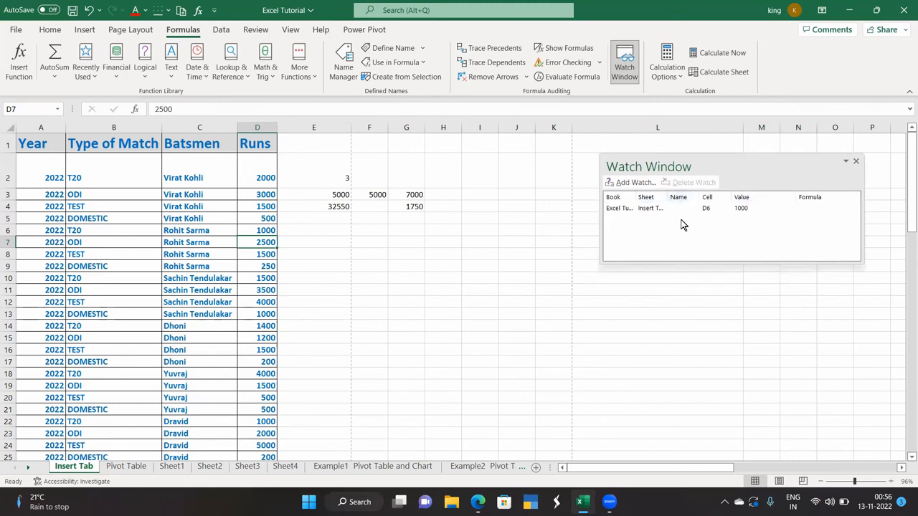
{"action": "left_click", "coordinate": [855, 160]}
{"action": "left_click", "coordinate": [313, 326]}
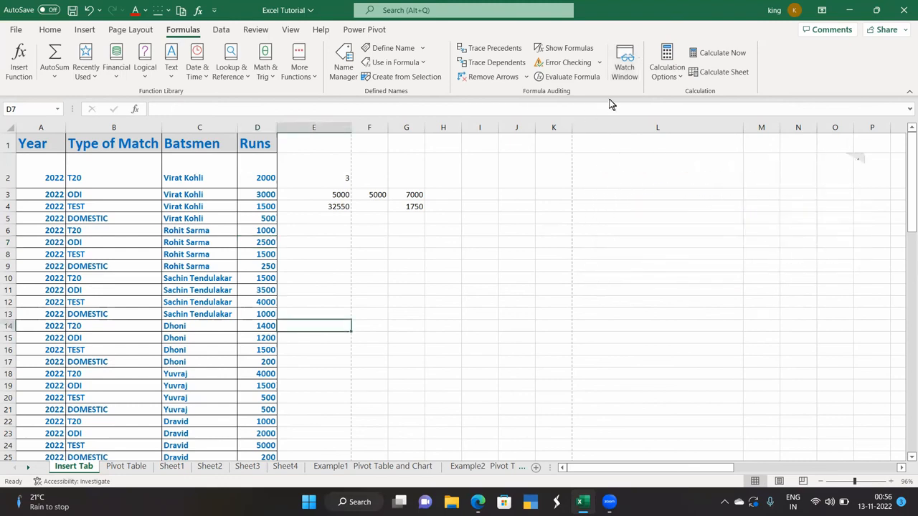
Set the workbook's calculation option to Manual and restore it to Automatic.
{"action": "left_click", "coordinate": [667, 68]}
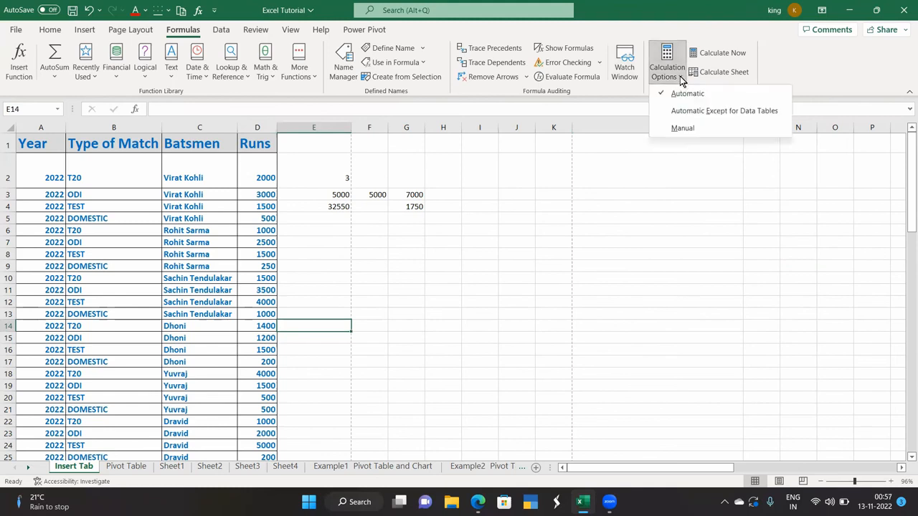
{"action": "left_click", "coordinate": [677, 128]}
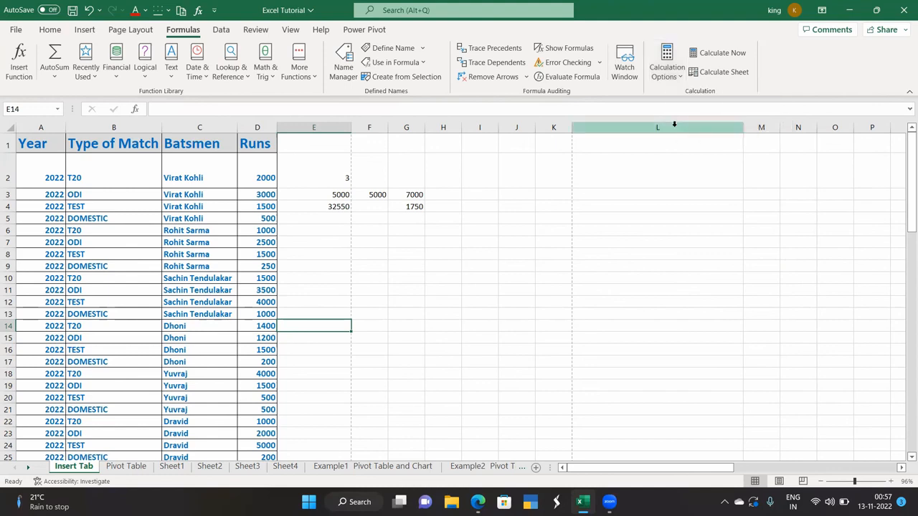
{"action": "left_click", "coordinate": [667, 68]}
{"action": "left_click", "coordinate": [681, 95]}
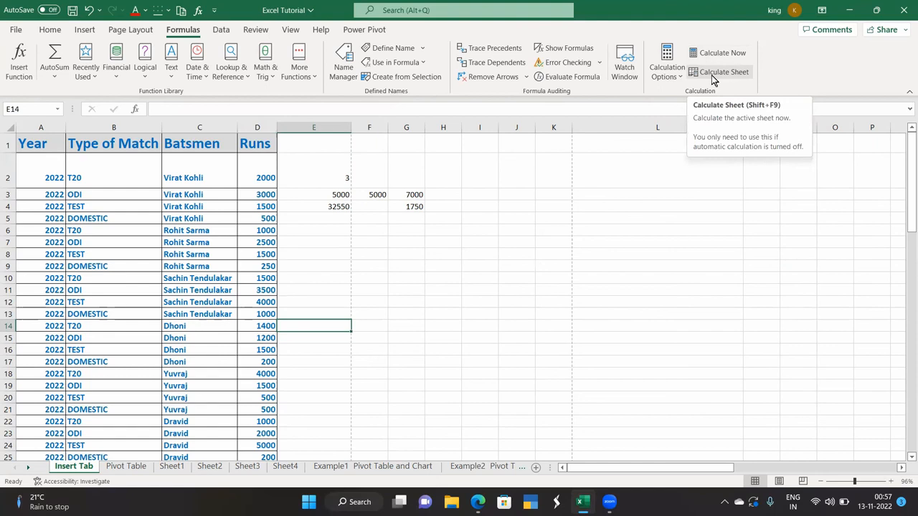
Bring up the commands for importing, sorting and analysing data.
{"action": "left_click", "coordinate": [221, 33]}
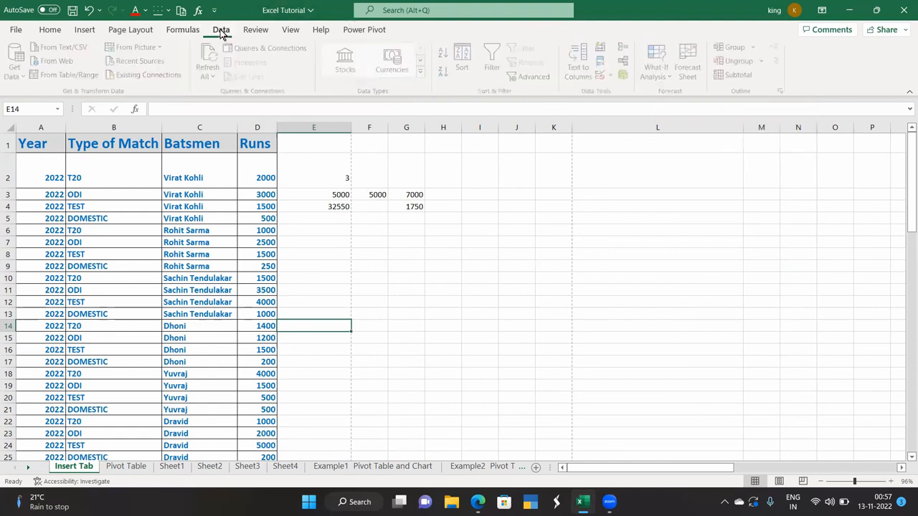